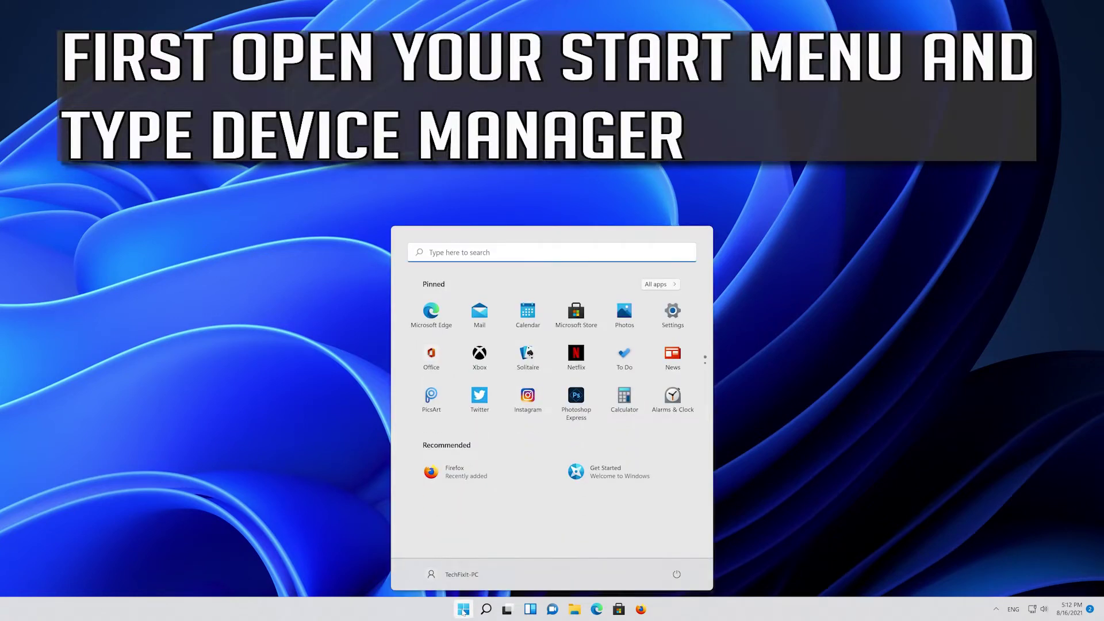
# - Search the Start menu for 'device manager' and launch Device Manager
pyautogui.write('device manager')
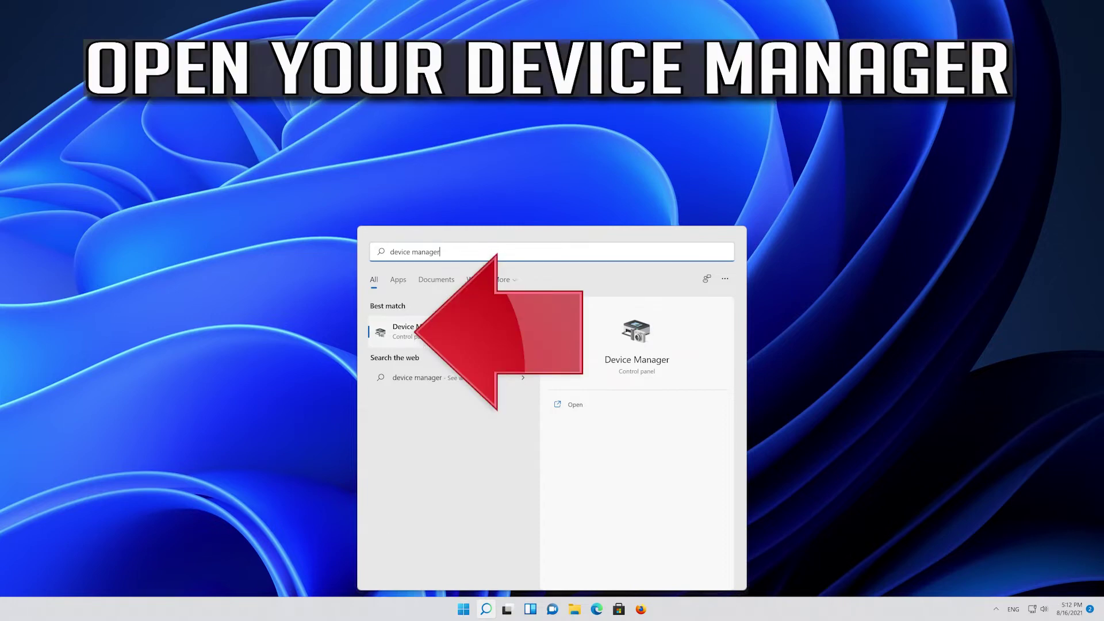
pyautogui.click(439, 335)
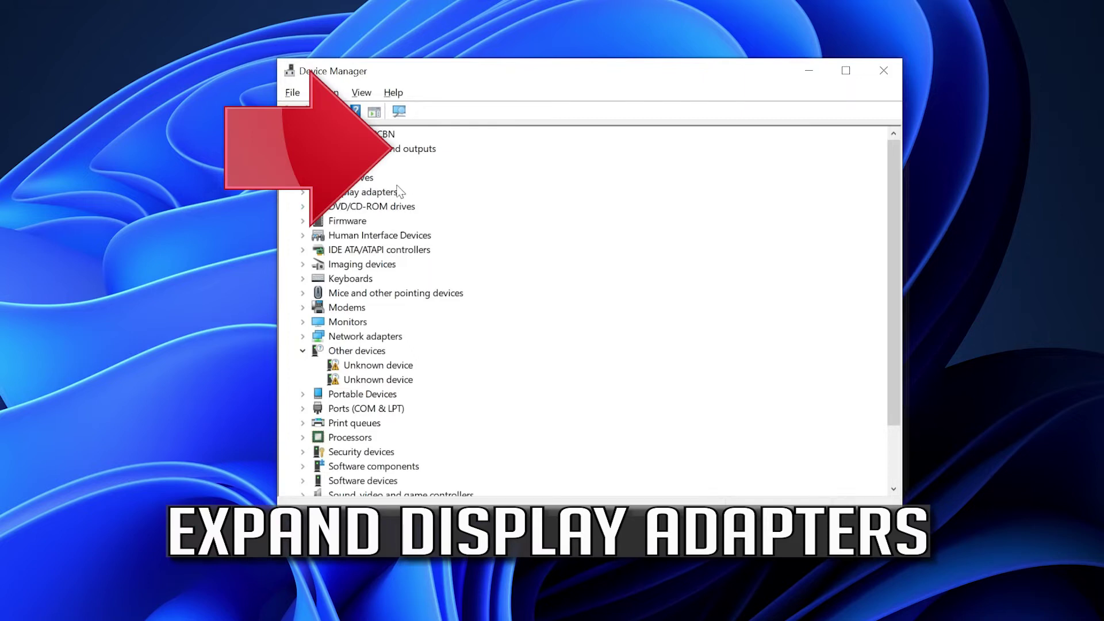
# - Expand Display adapters and open Properties for the NVIDIA GeForce RTX 3080 Ti
pyautogui.click(304, 195)
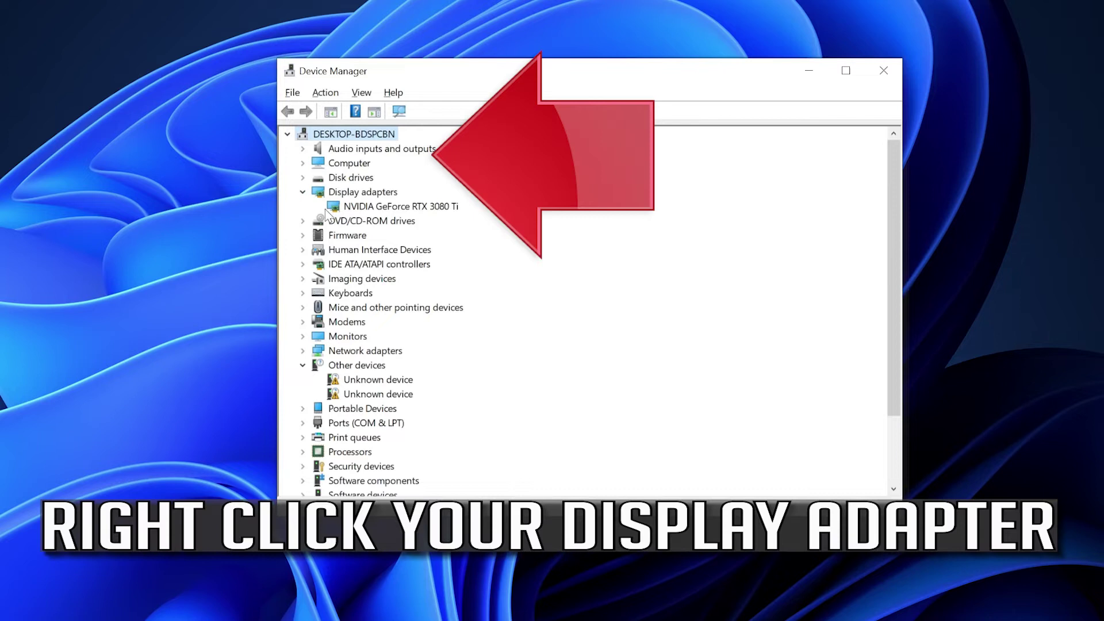
pyautogui.rightClick(433, 209)
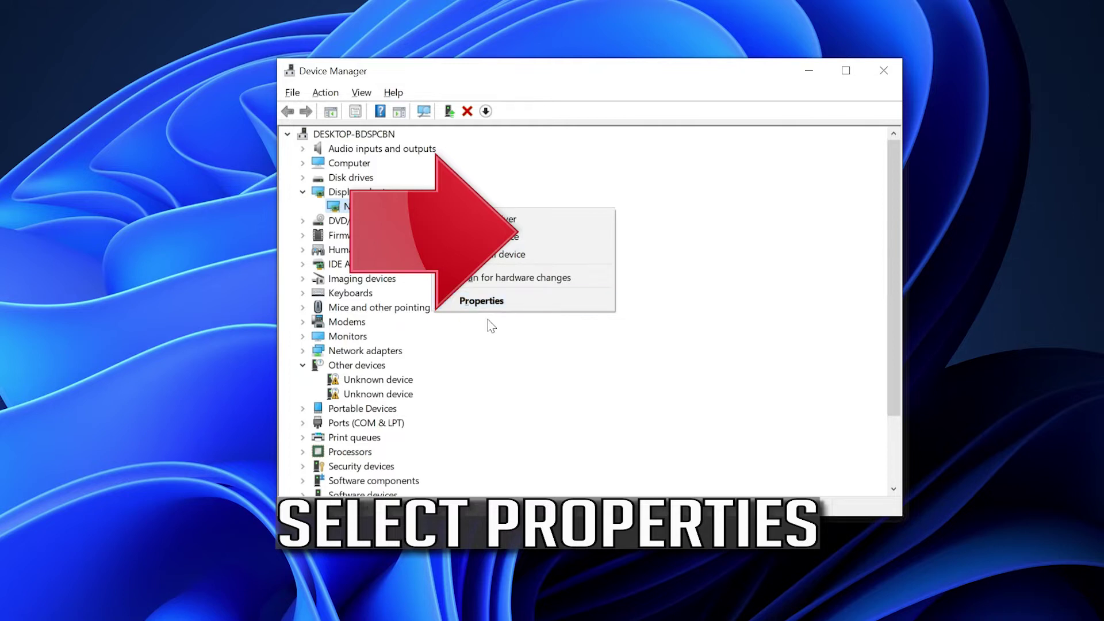
pyautogui.click(522, 303)
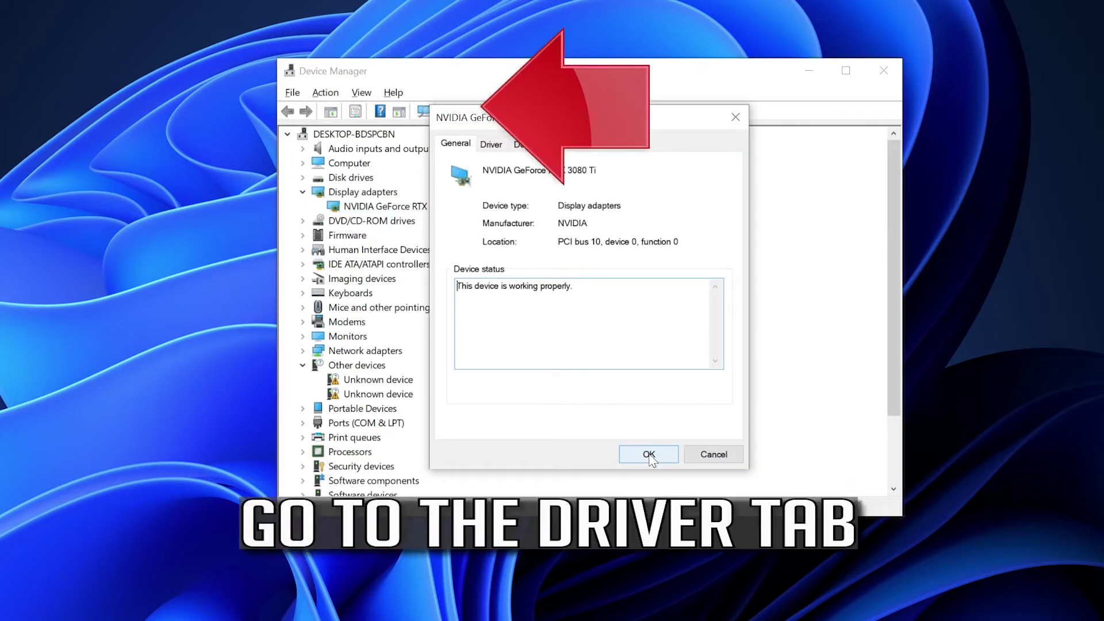
# - Have Windows search automatically for a newer RTX 3080 Ti driver from the Driver tab
pyautogui.click(492, 147)
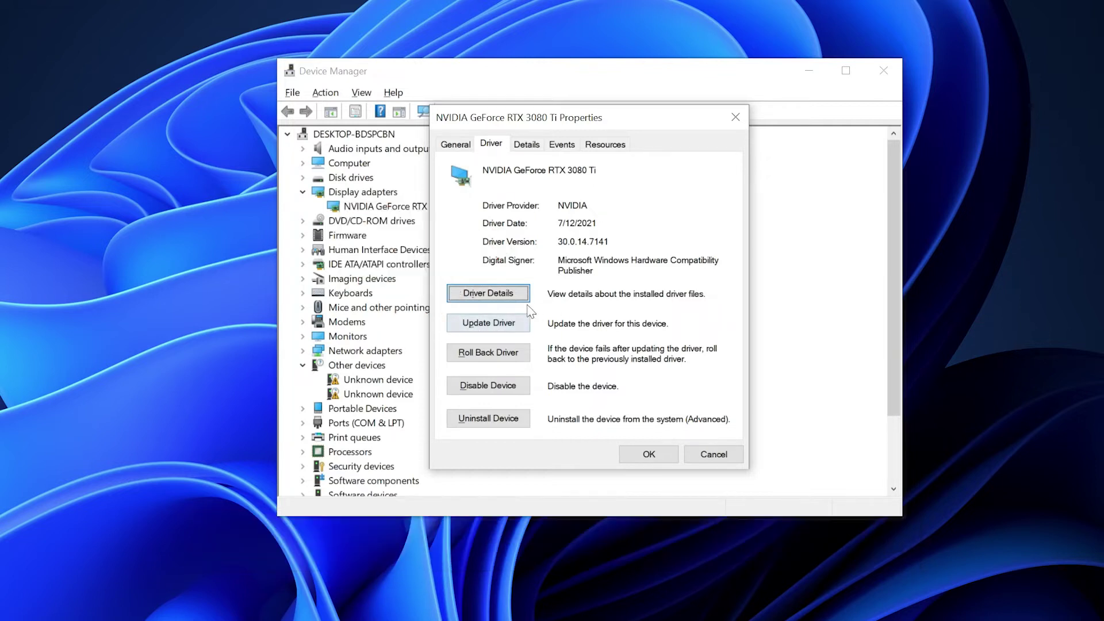
pyautogui.click(469, 326)
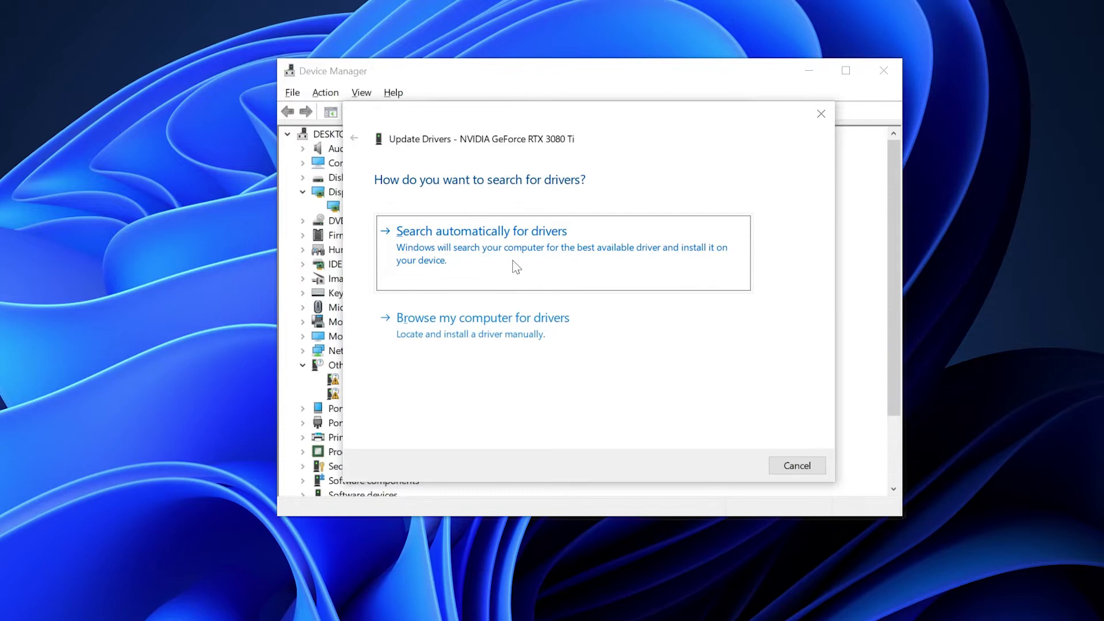
pyautogui.click(516, 267)
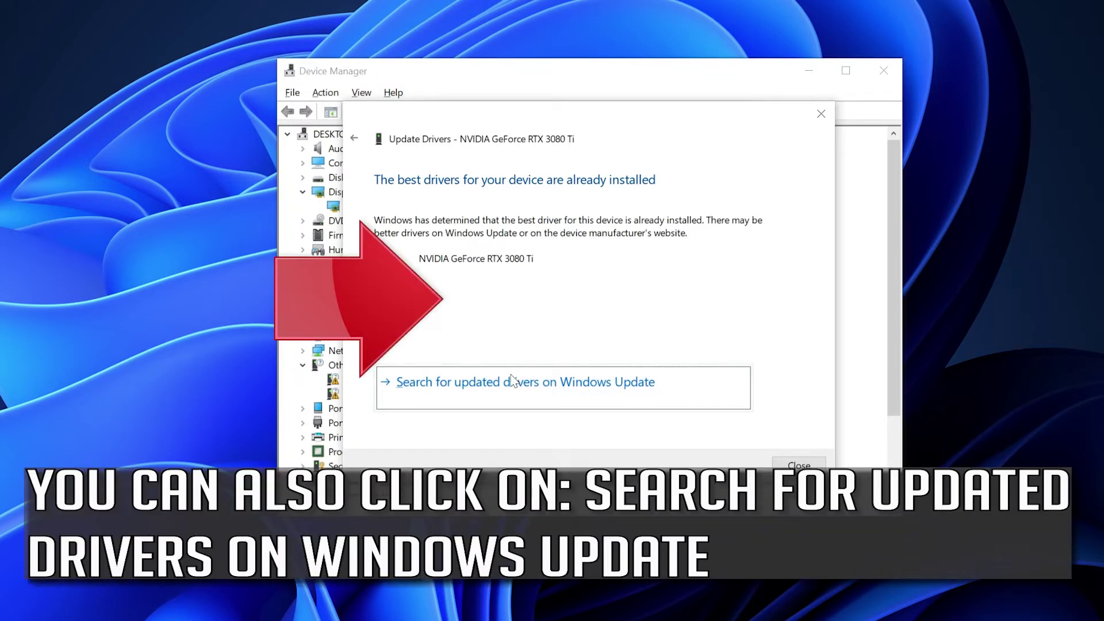
# - Close the driver update window, the adapter properties, and Device Manager
pyautogui.click(787, 465)
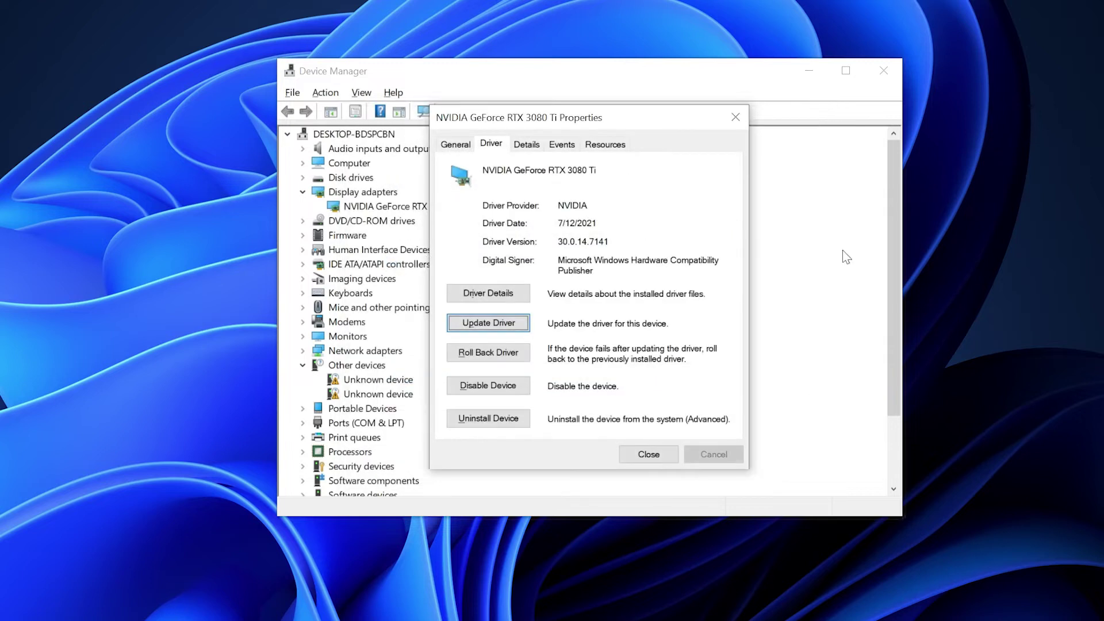
pyautogui.click(733, 115)
pyautogui.click(884, 82)
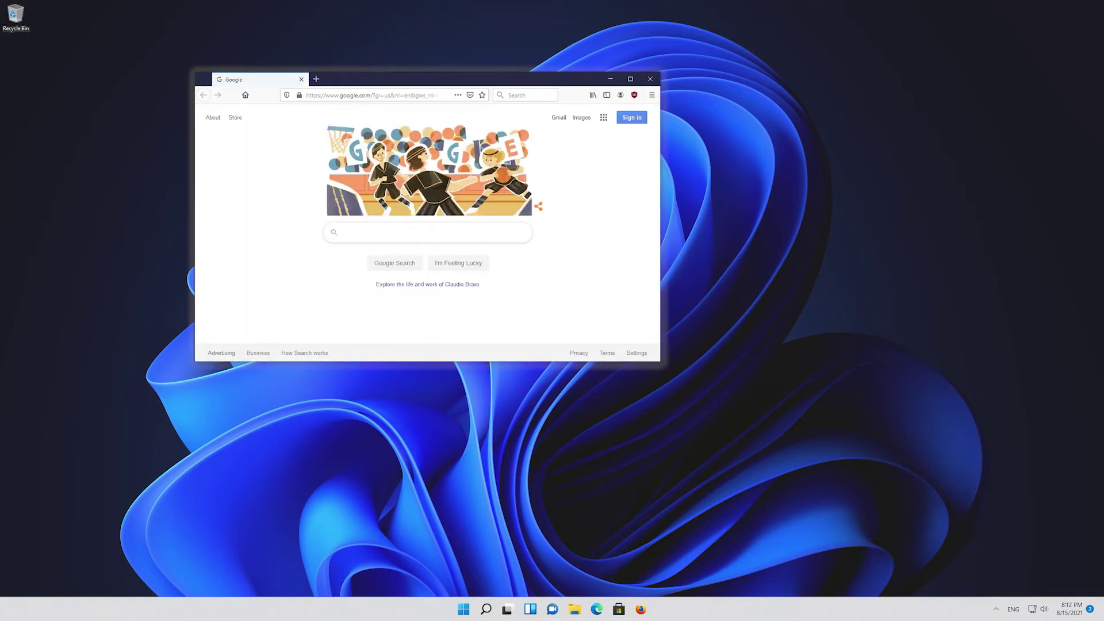
# - Center the Firefox window and Google 'geforce experience'
pyautogui.moveTo(460, 84); pyautogui.dragTo(538, 155)
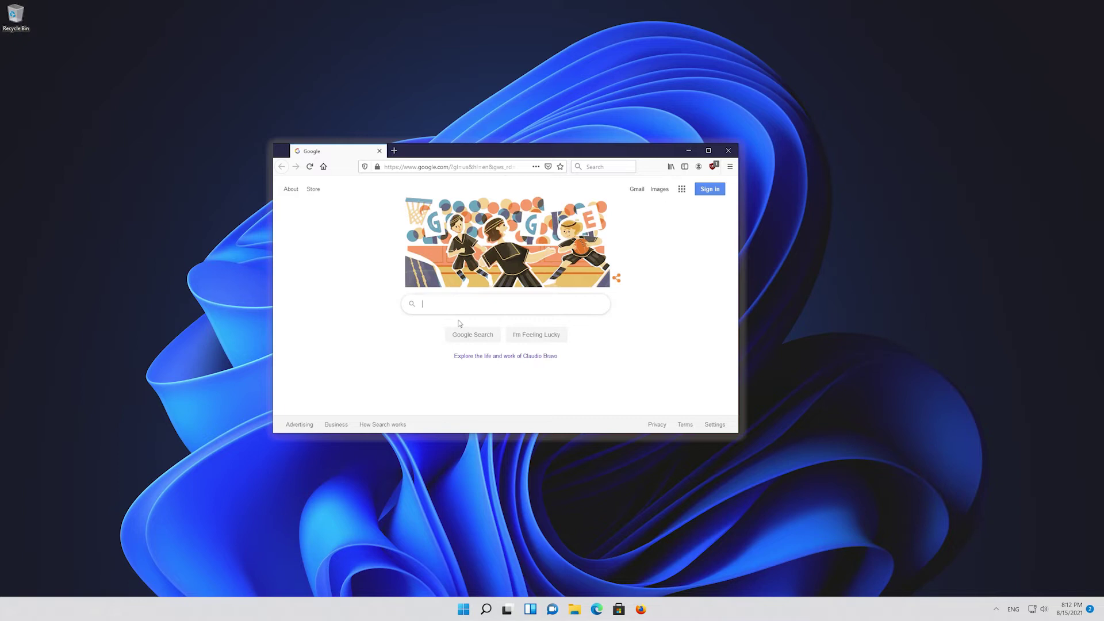
pyautogui.write('geforce')
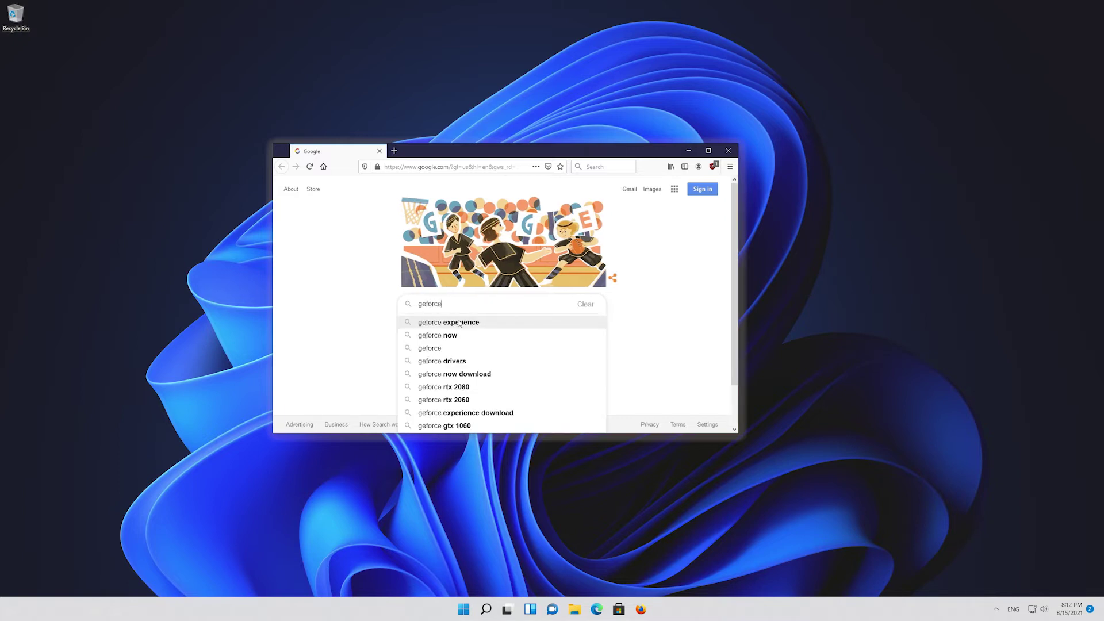
pyautogui.write(' experience')
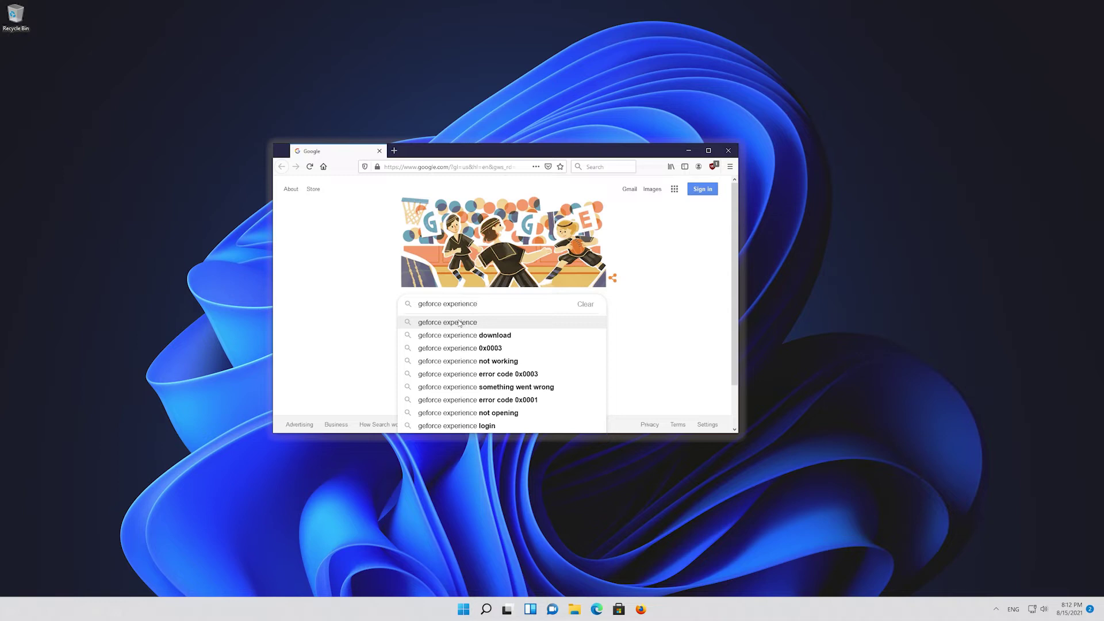
pyautogui.press('Return')
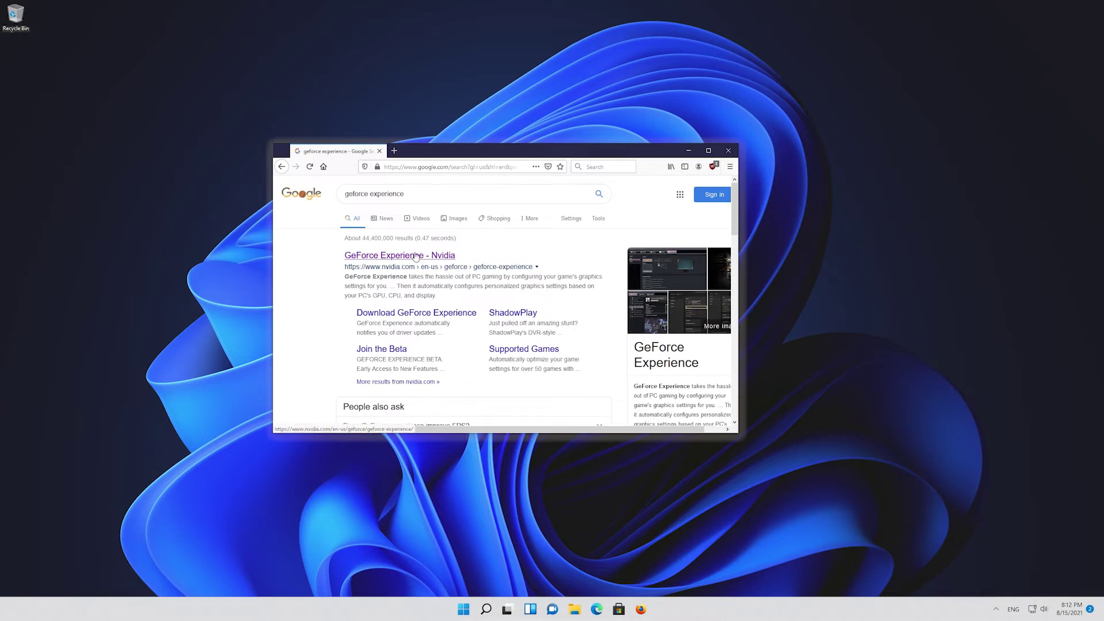
# - Save GeForce_Experience_v3.20.1.57.exe from NVIDIA's GeForce Experience page and confirm it finished downloading
pyautogui.click(416, 256)
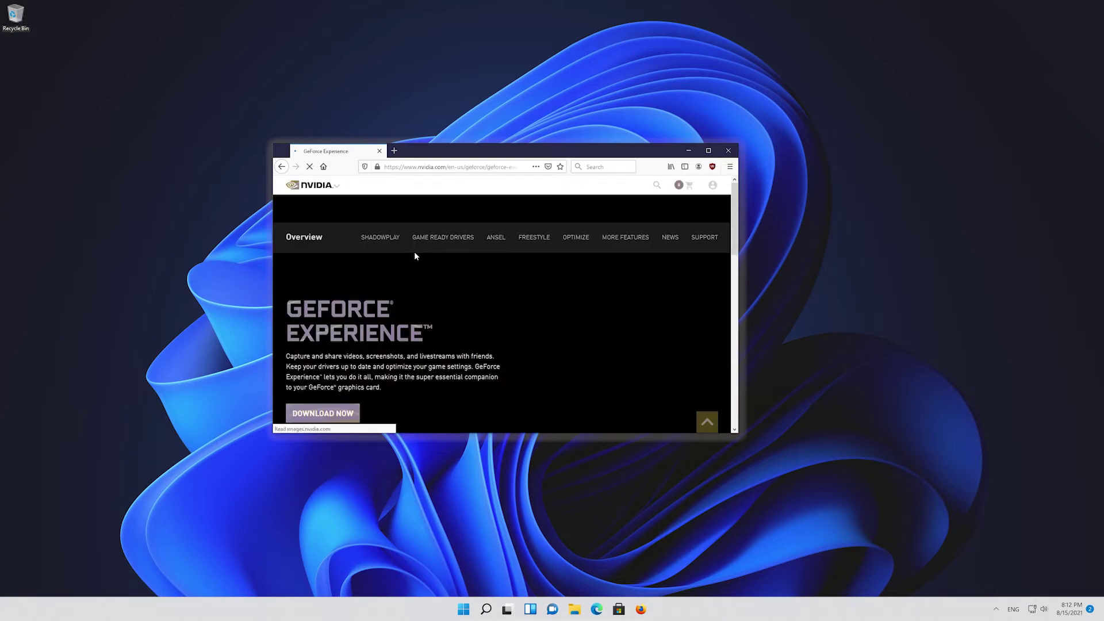
pyautogui.scroll(-3, 415, 253)
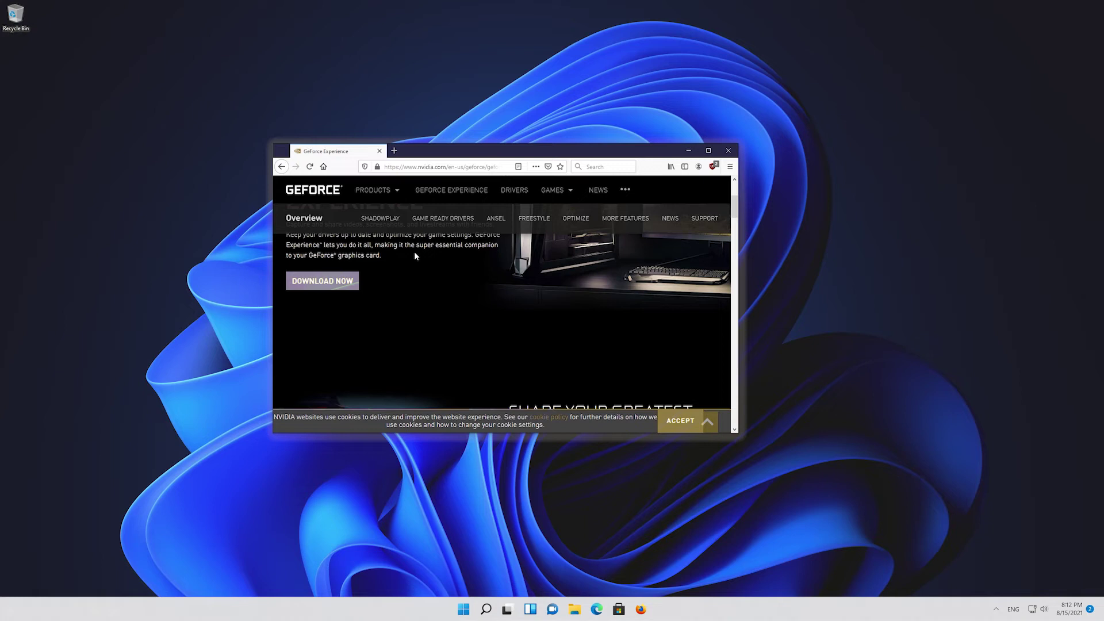
pyautogui.click(320, 291)
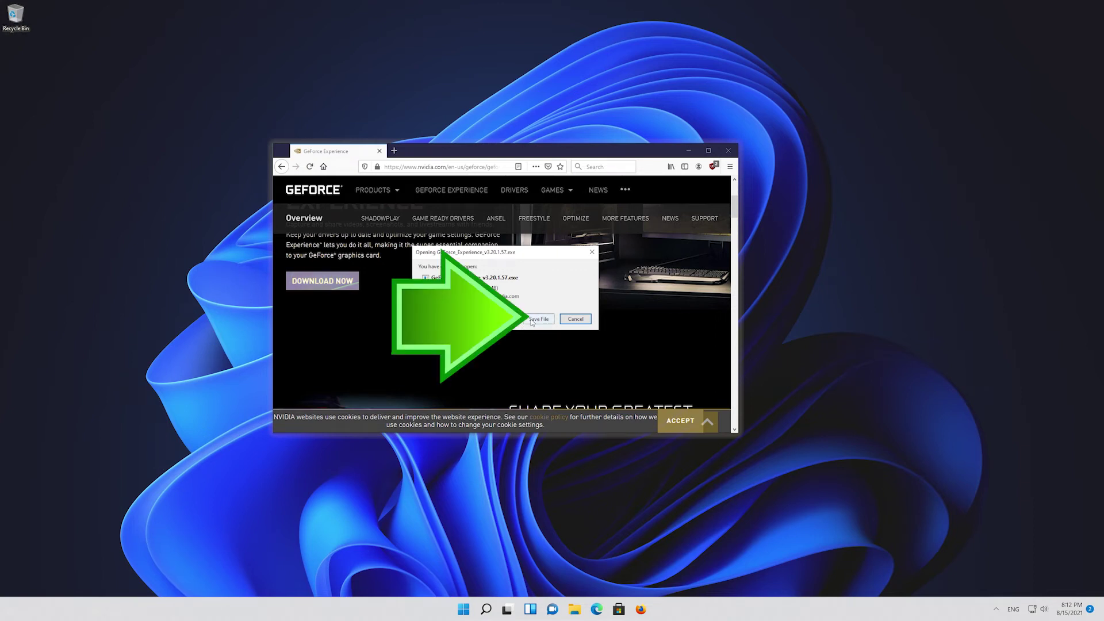
pyautogui.click(538, 319)
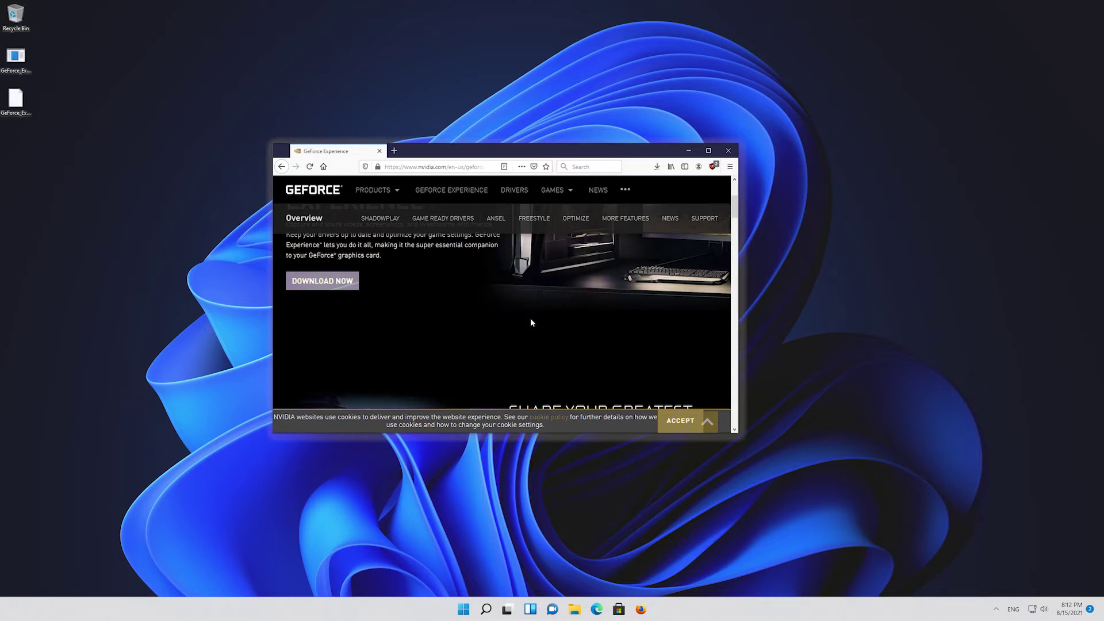
pyautogui.click(656, 167)
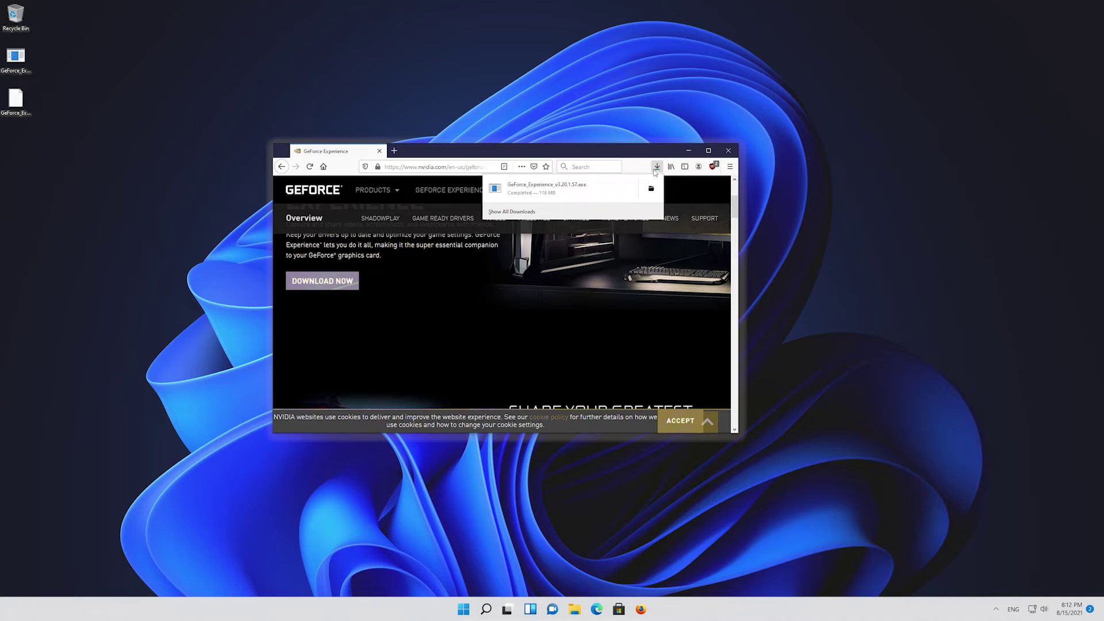
# - Close Firefox and run the desktop GeForce Experience installer with administrator approval
pyautogui.click(729, 151)
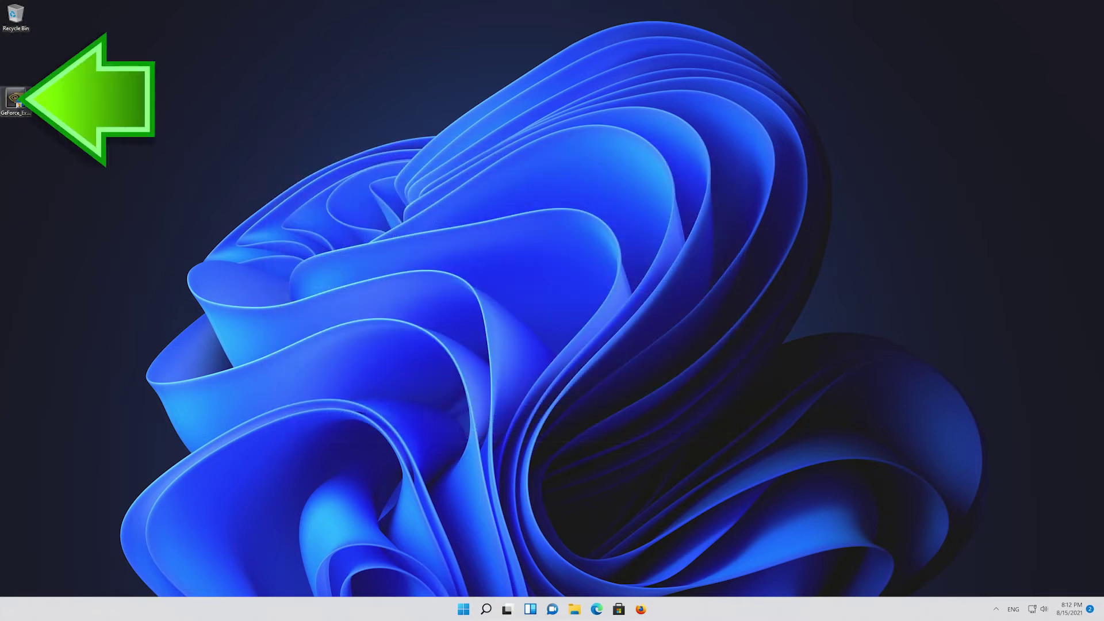
pyautogui.doubleClick(19, 105)
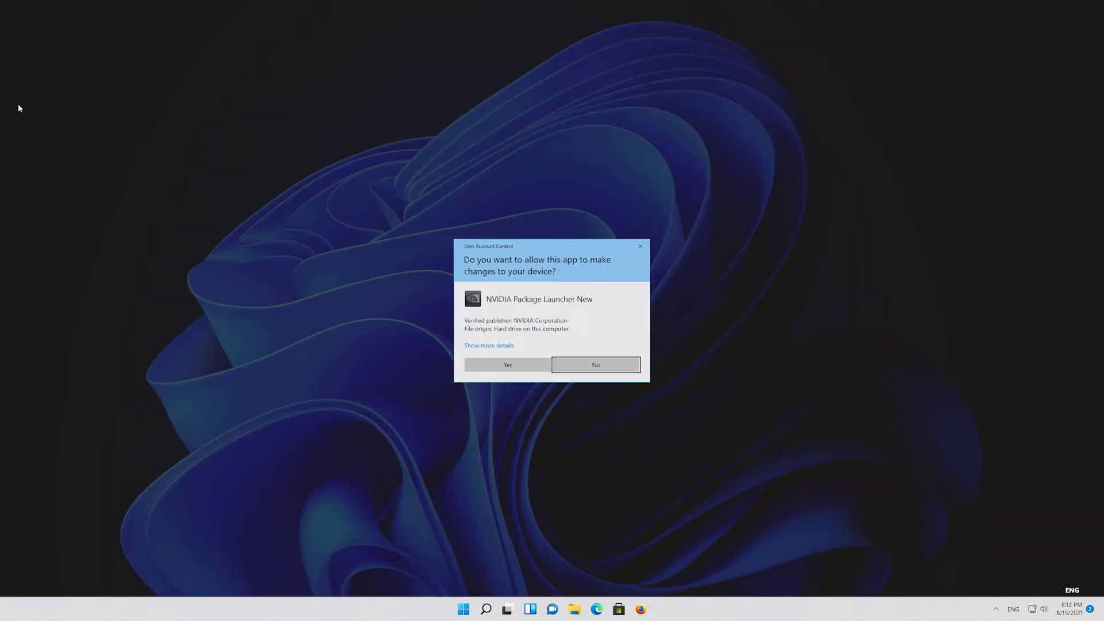
pyautogui.click(509, 364)
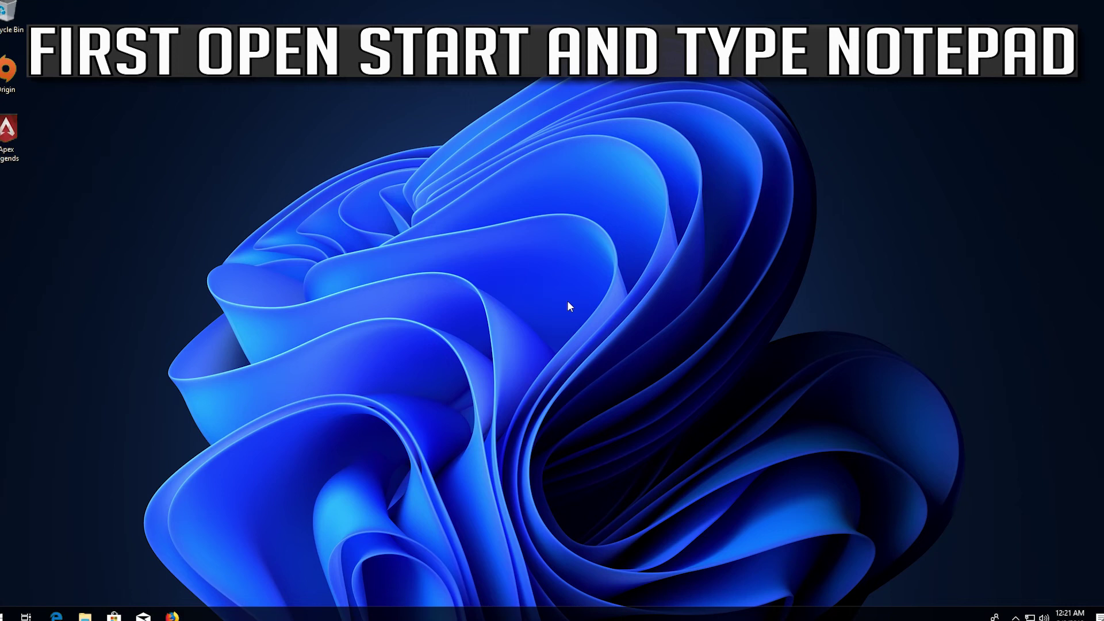
# - Search Start for 'notepad' and open a blank Notepad document
pyautogui.press('super')
pyautogui.write('not')
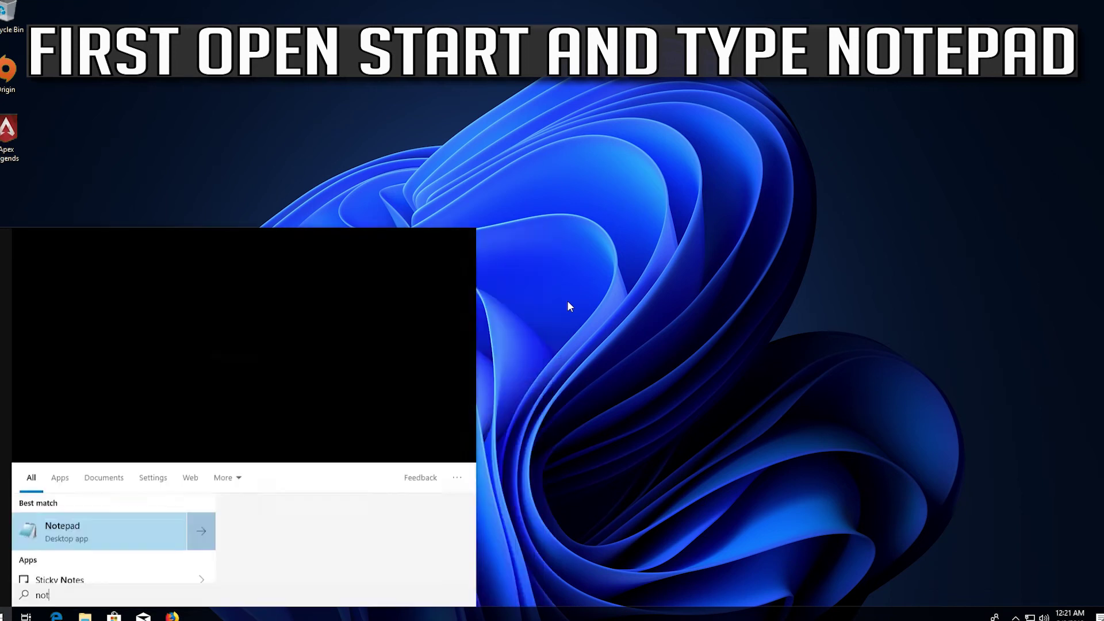
pyautogui.write('epad')
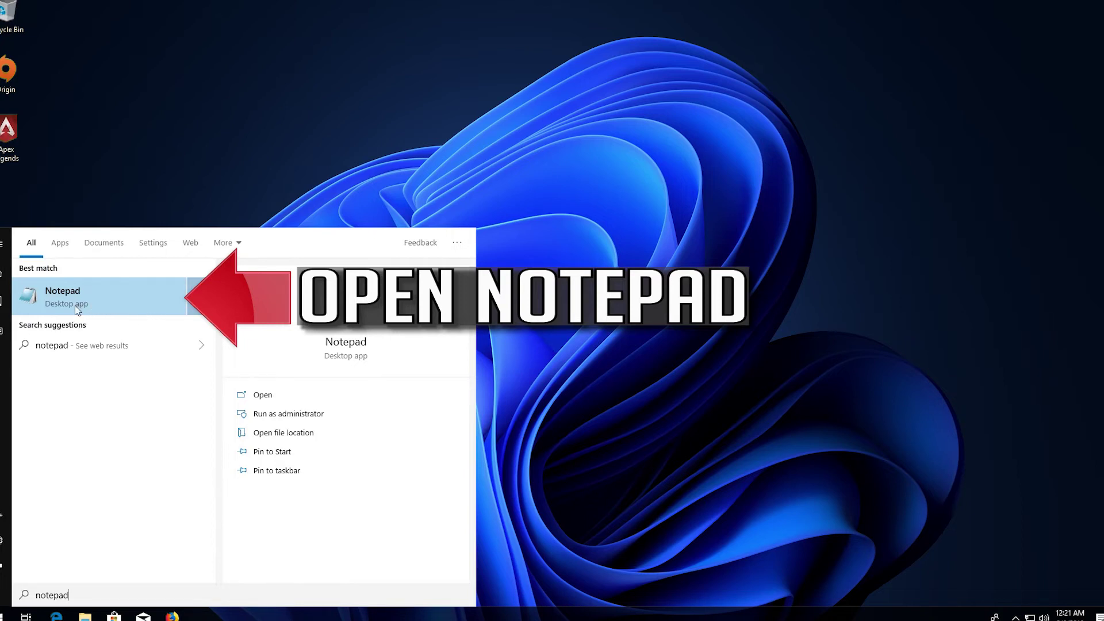
pyautogui.click(98, 299)
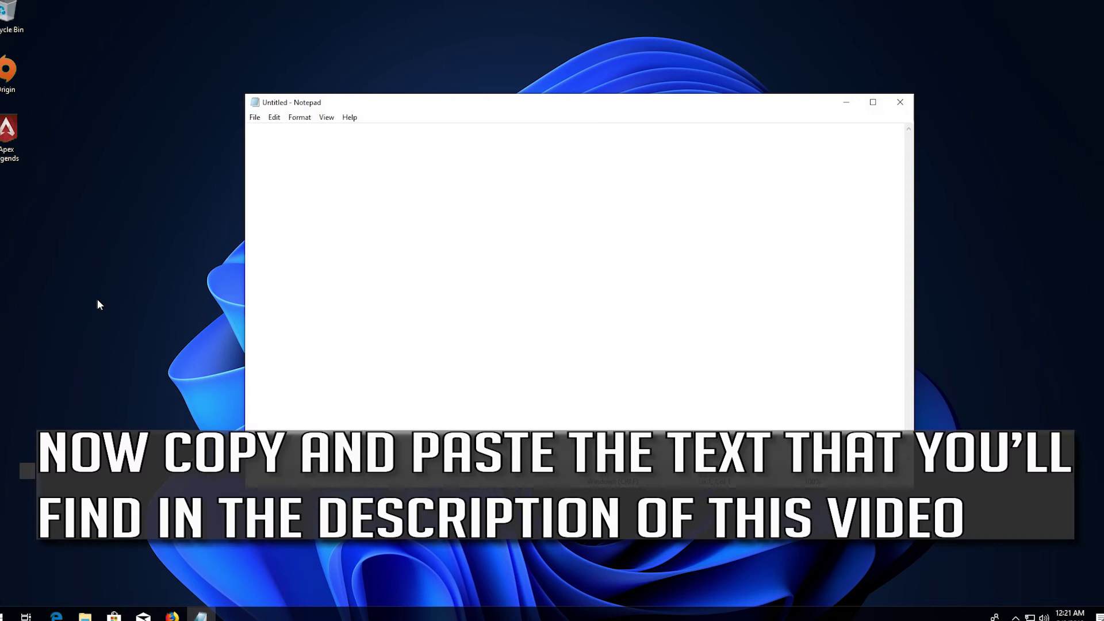
# - Paste the TdrDelay registry text and save it to the Desktop as fix.reg using All Files type
pyautogui.rightClick(256, 196)
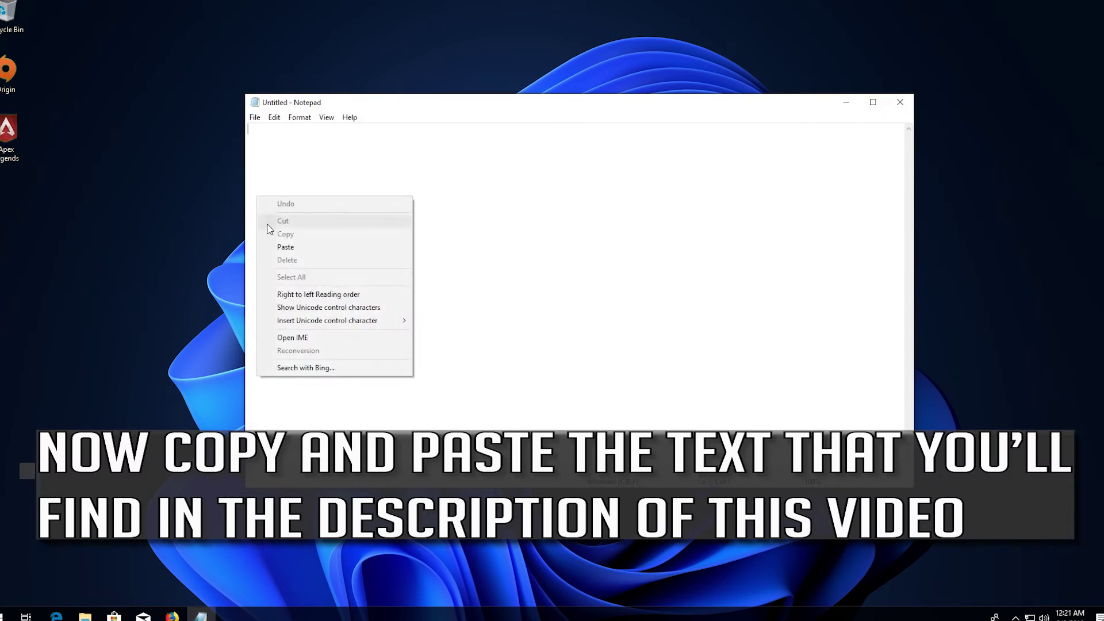
pyautogui.click(273, 247)
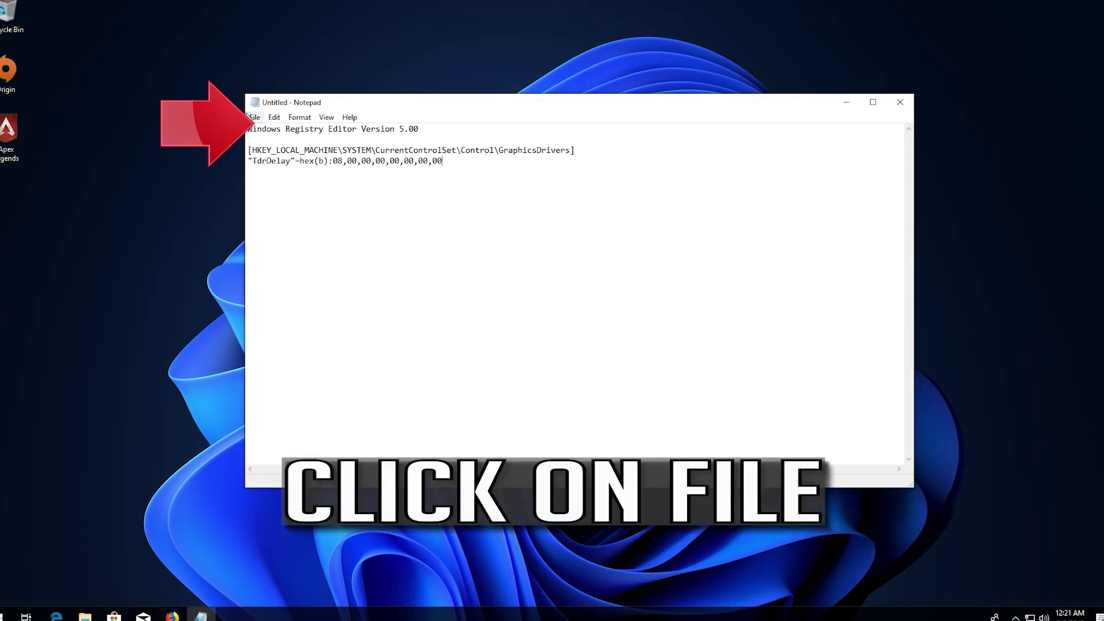
pyautogui.click(251, 117)
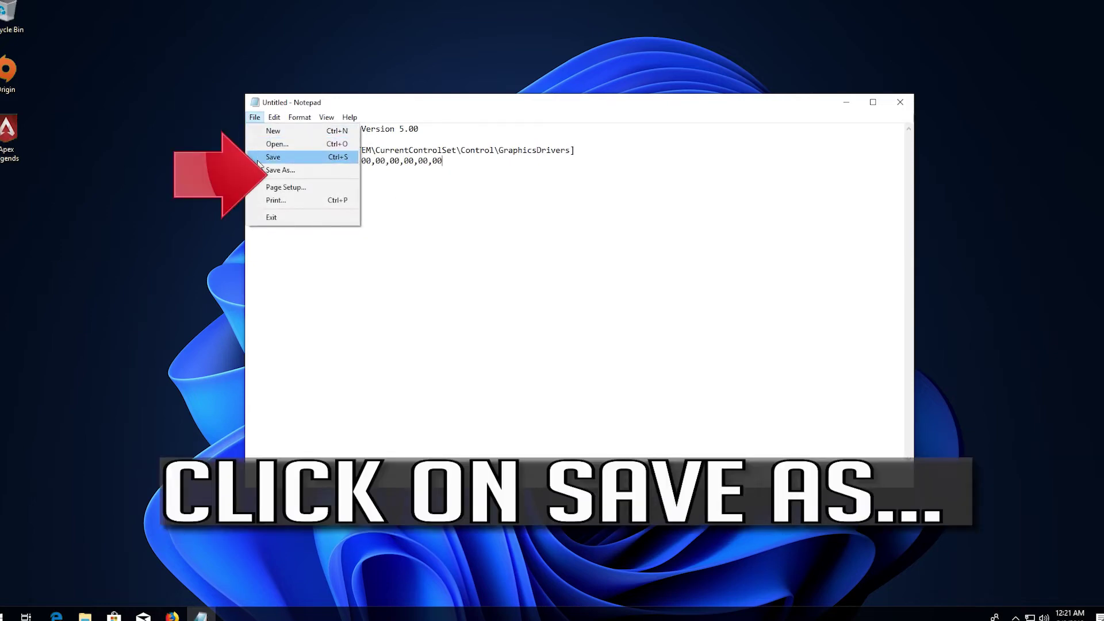
pyautogui.click(299, 171)
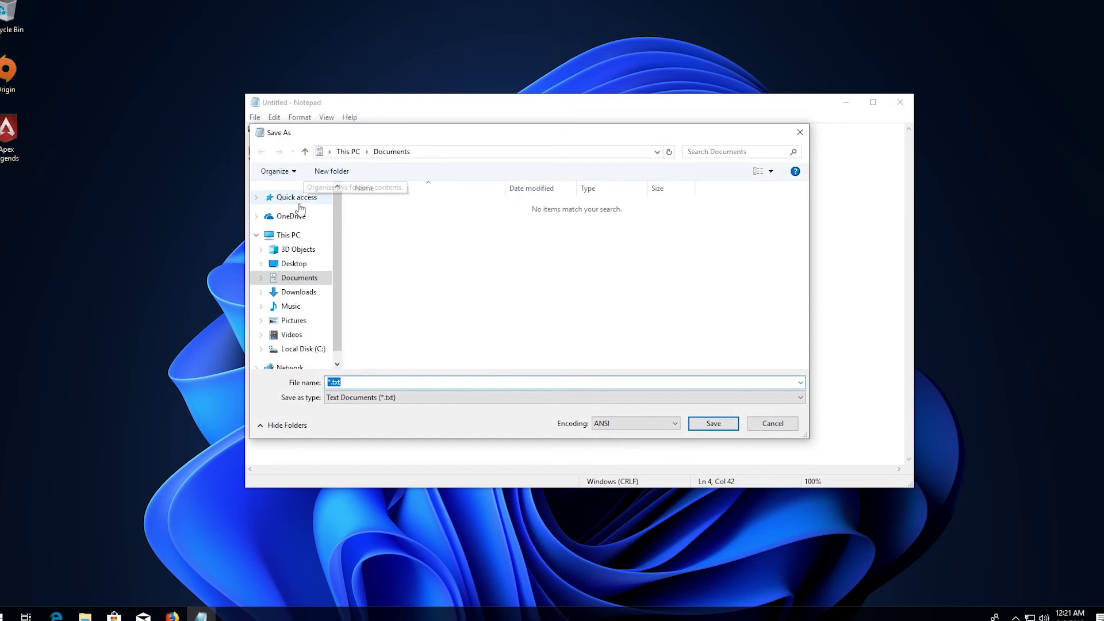
pyautogui.click(291, 264)
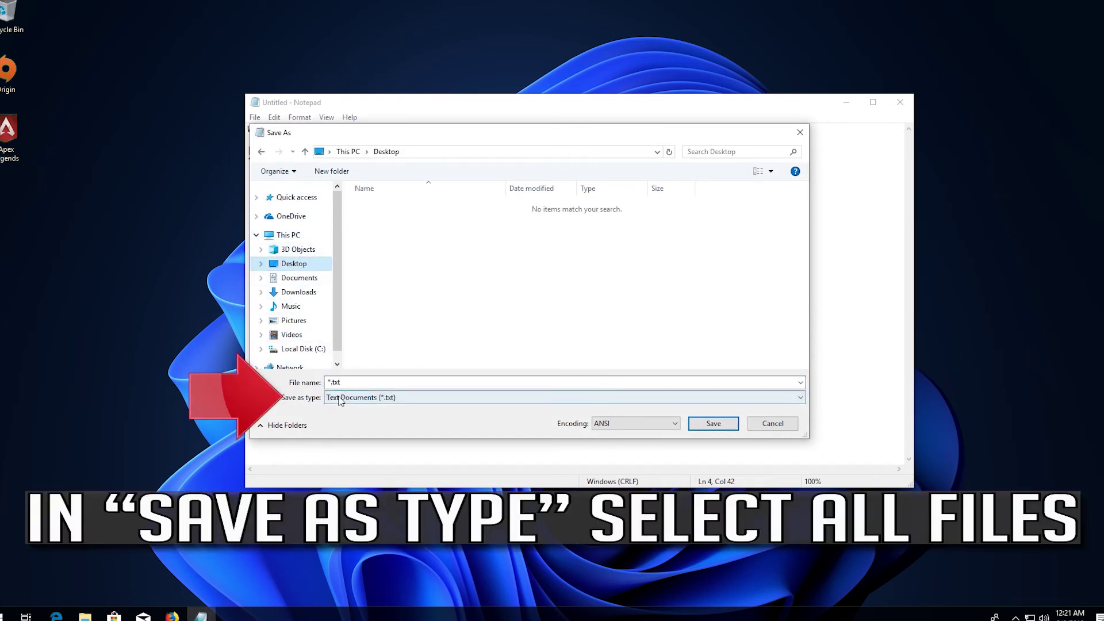
pyautogui.click(377, 398)
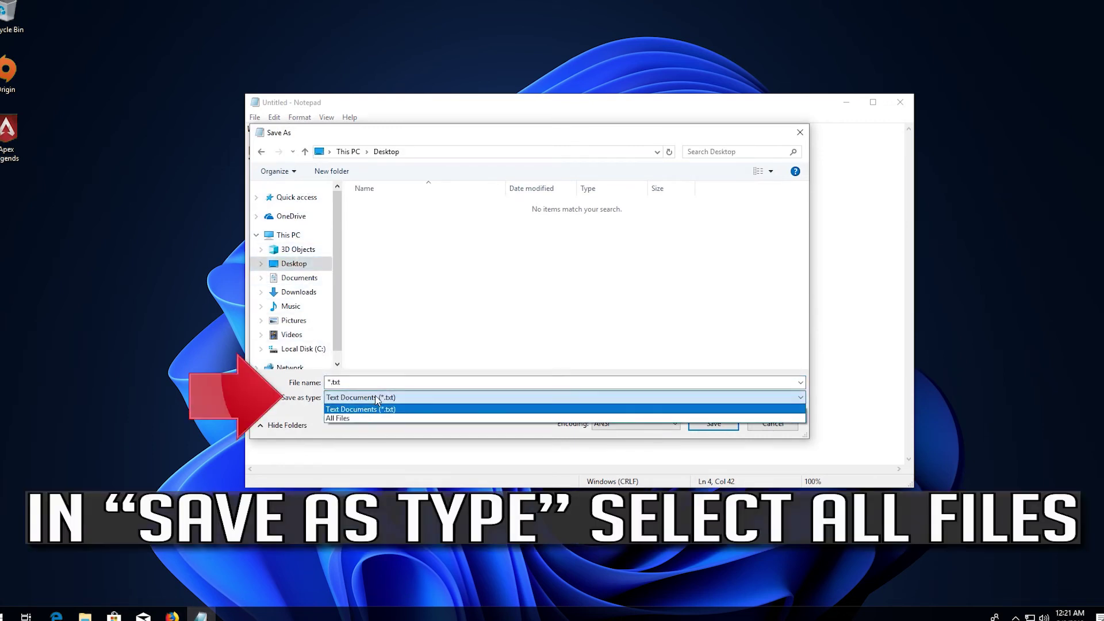
pyautogui.click(352, 418)
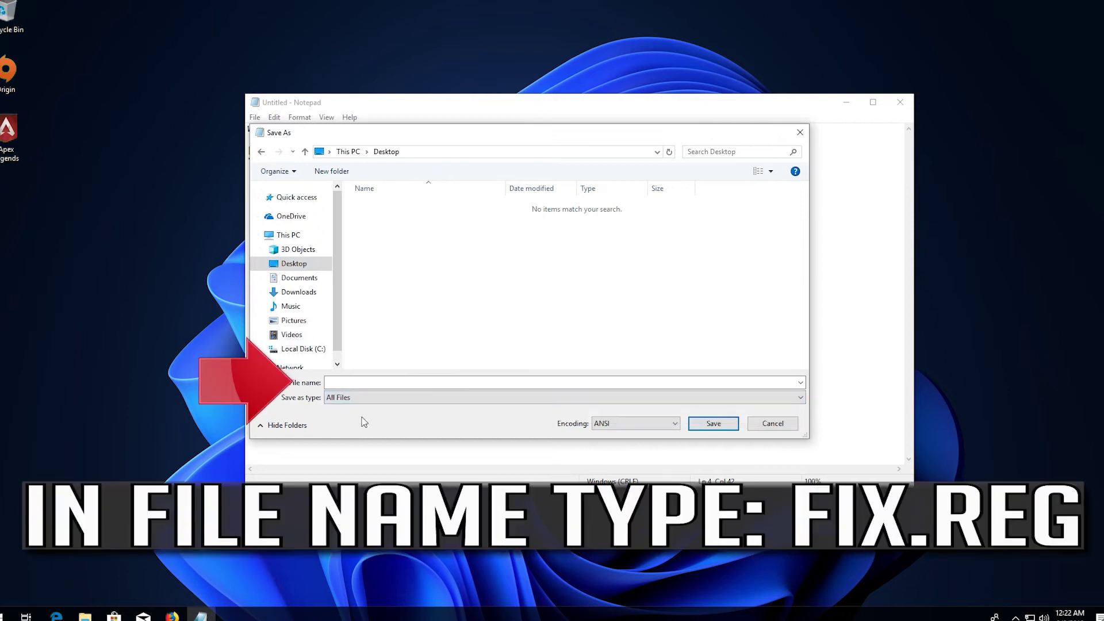
pyautogui.click(353, 383)
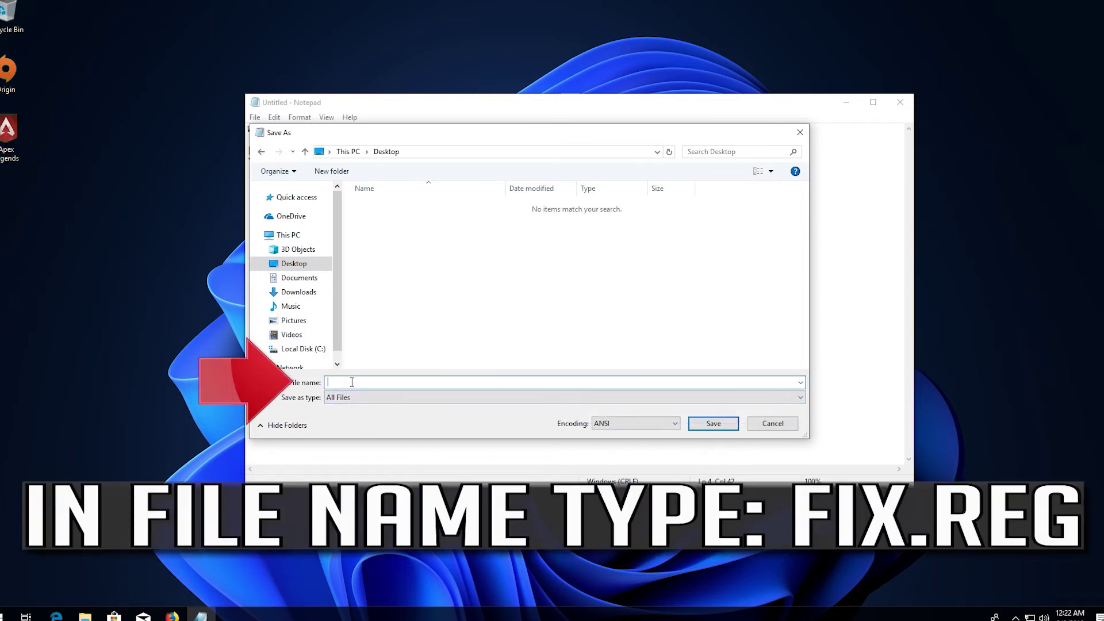
pyautogui.write('fix.reg')
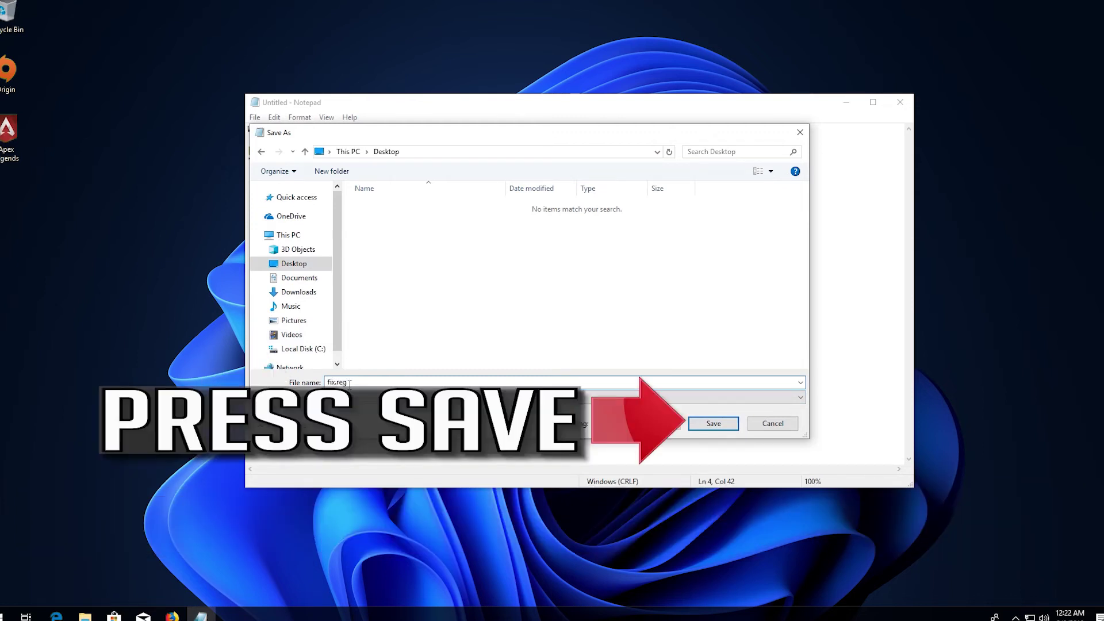
pyautogui.click(716, 423)
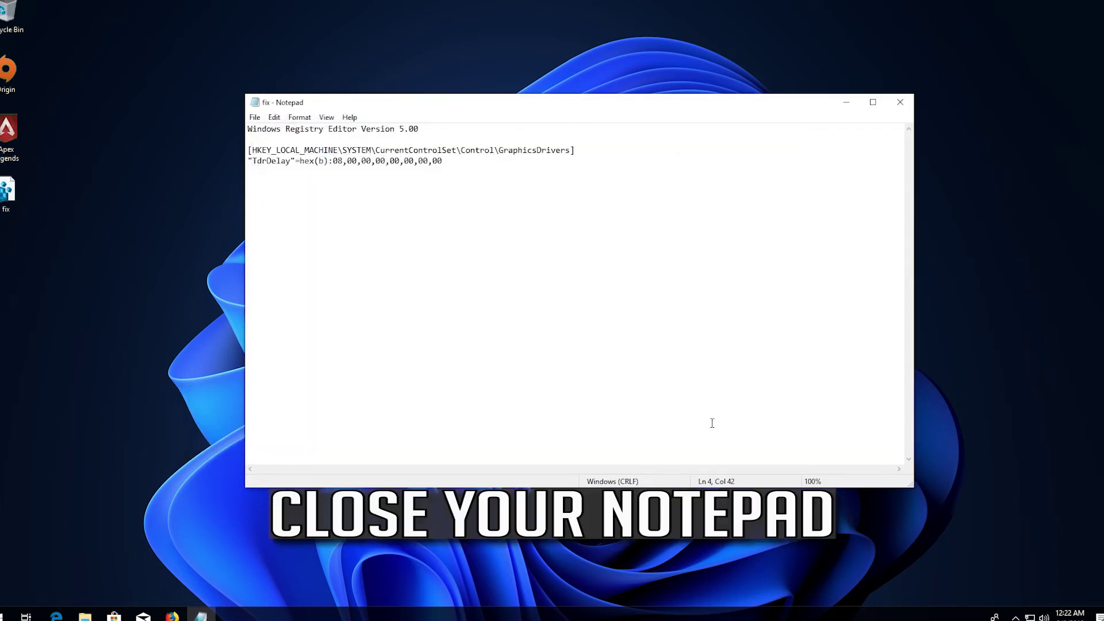
# - Close Notepad and merge fix.reg into the registry, approving UAC and the warning
pyautogui.click(902, 102)
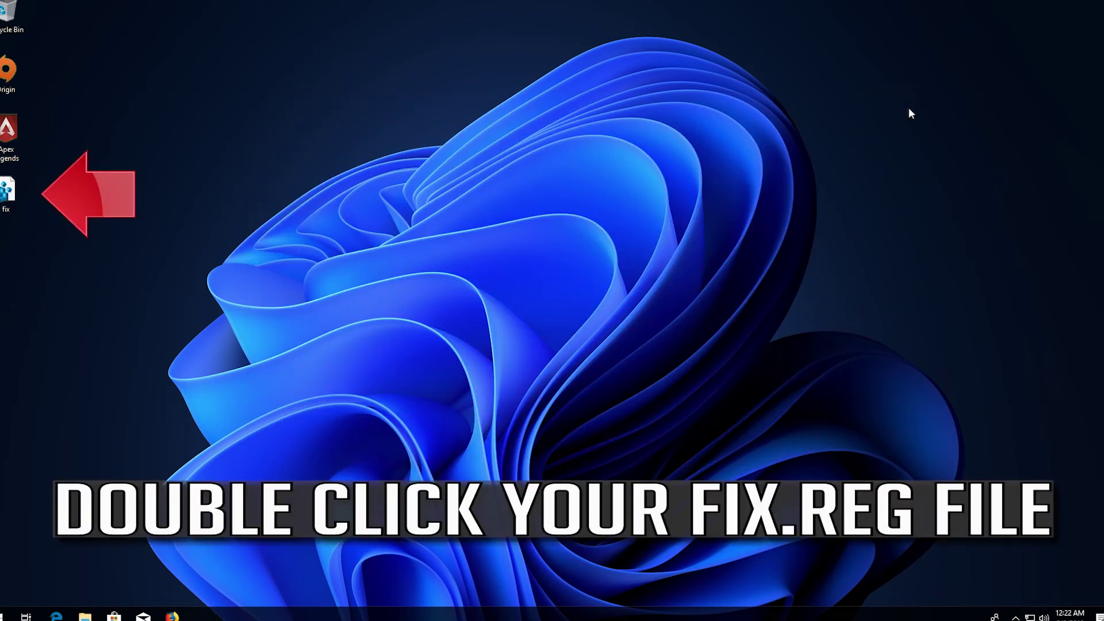
pyautogui.doubleClick(8, 193)
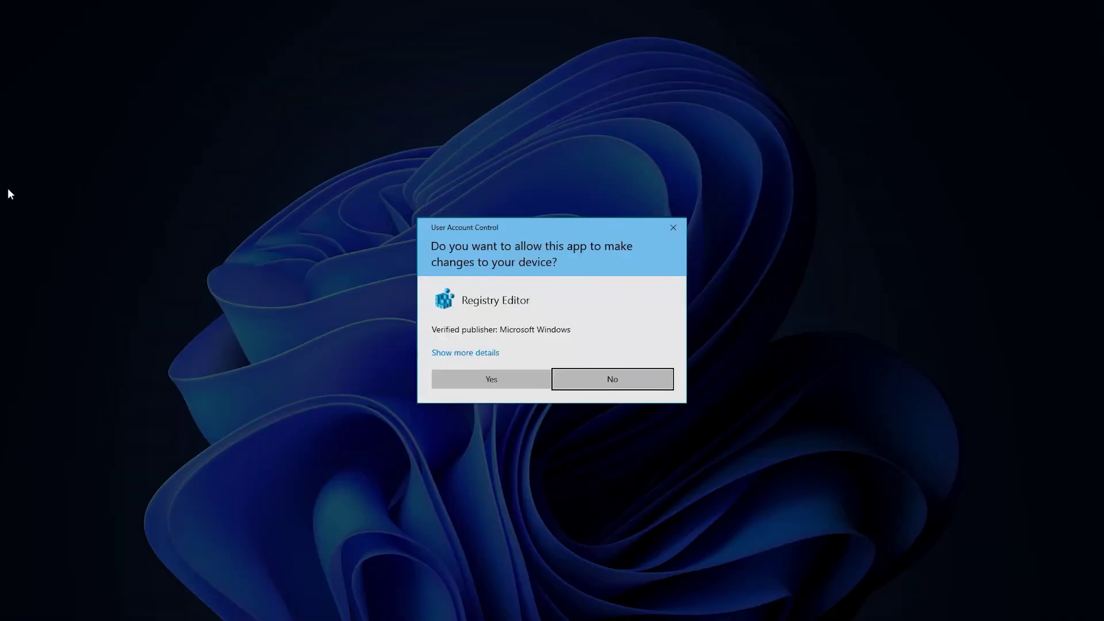
pyautogui.click(500, 384)
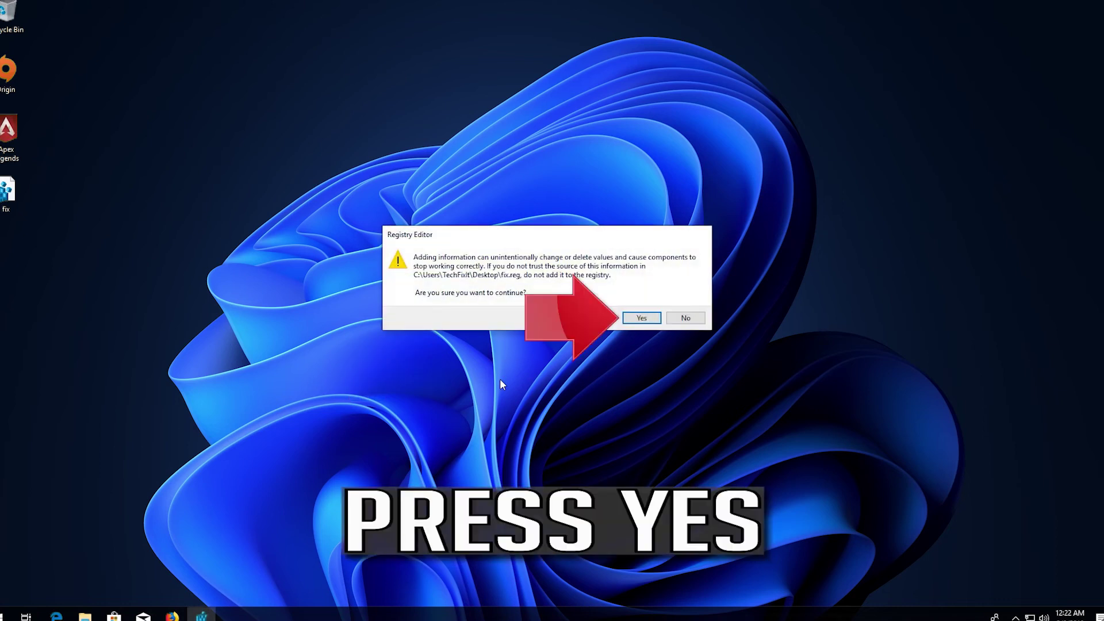
pyautogui.click(643, 318)
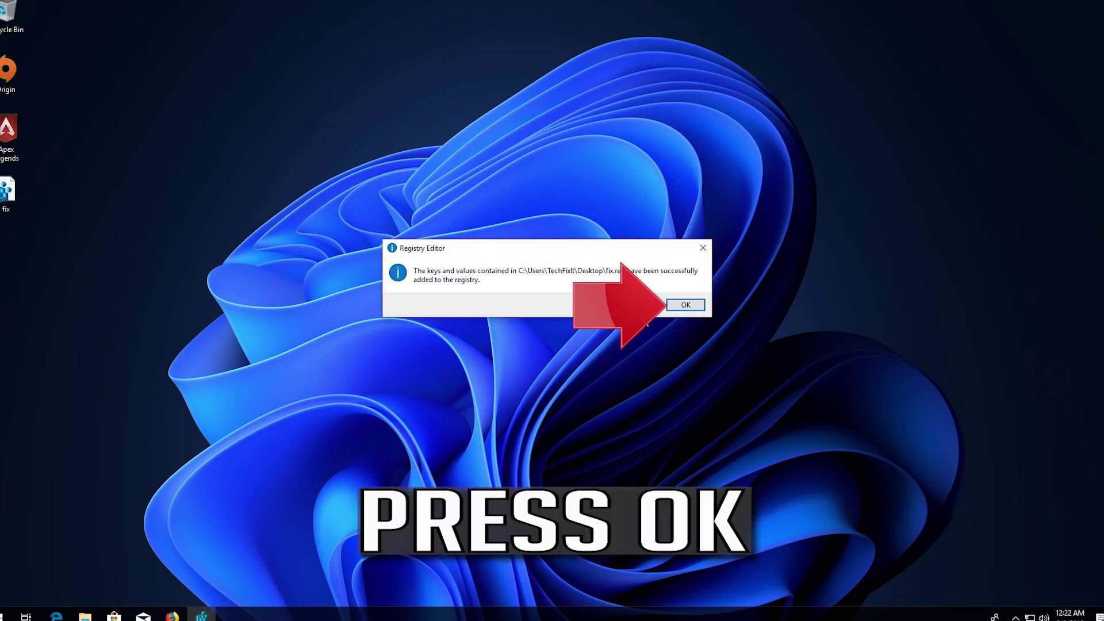
pyautogui.click(686, 305)
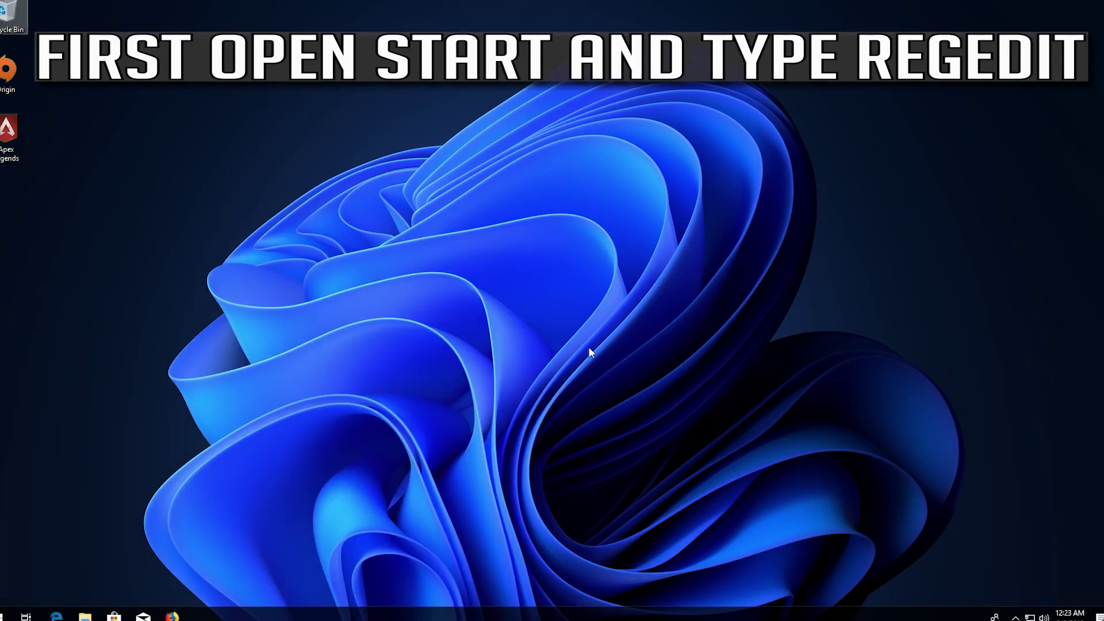
pyautogui.press('super')
# - Search Start for 'regedit' and open Registry Editor with administrator approval
pyautogui.write('reged')
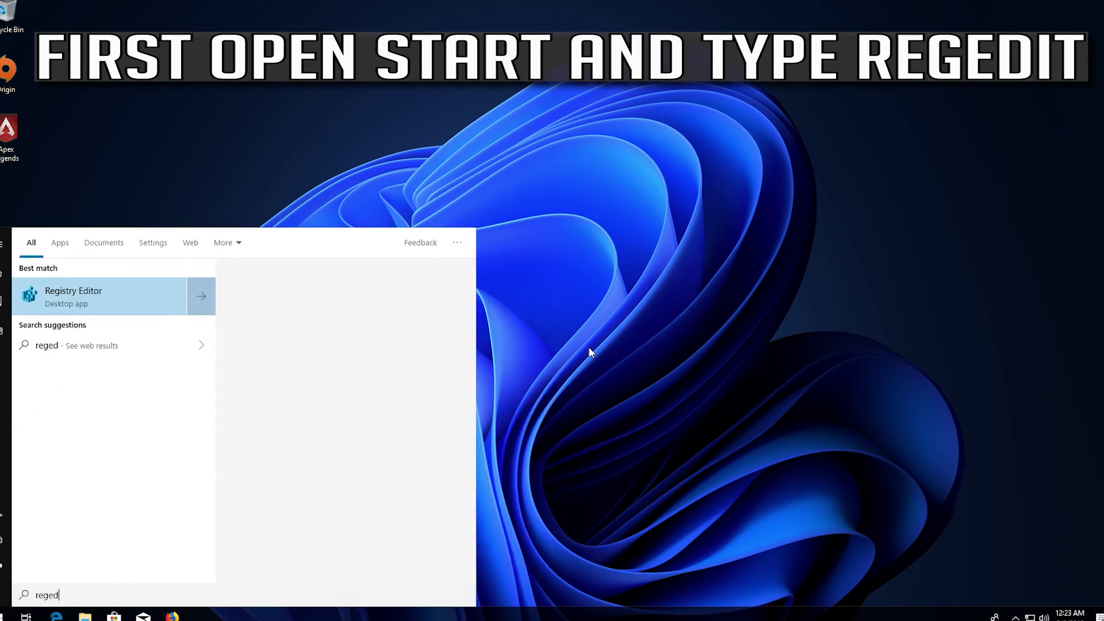
pyautogui.write('it')
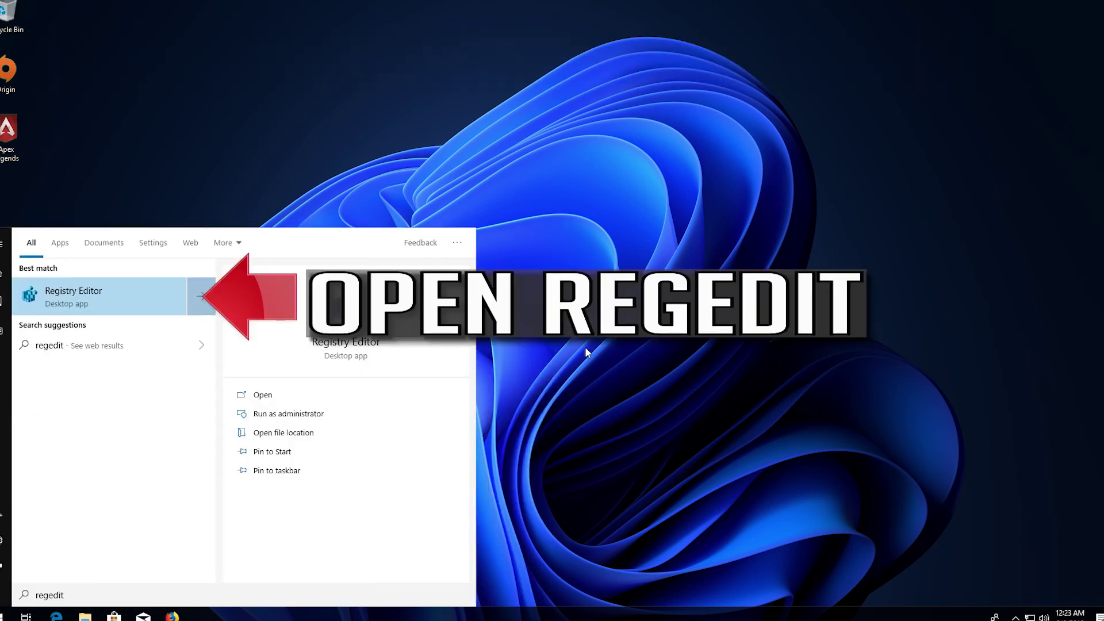
pyautogui.click(121, 295)
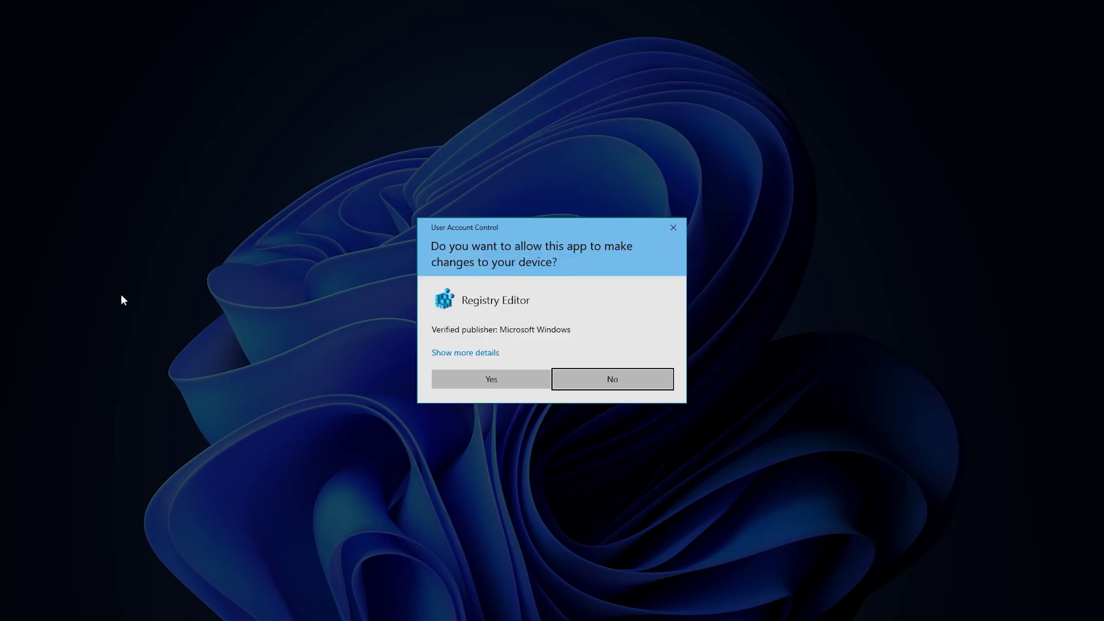
pyautogui.click(475, 378)
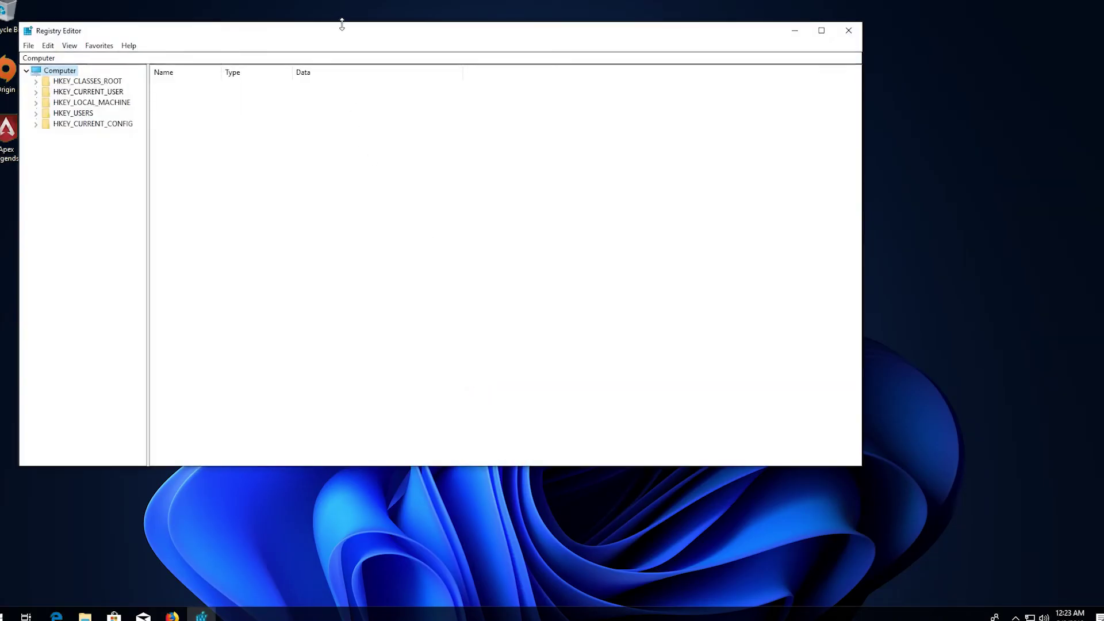
# - Browse to HKEY_LOCAL_MACHINE\SYSTEM\CurrentControlSet\Control\GraphicsDrivers, showing TdrDelay as REG_QWORD 8
pyautogui.moveTo(344, 36); pyautogui.dragTo(478, 67)
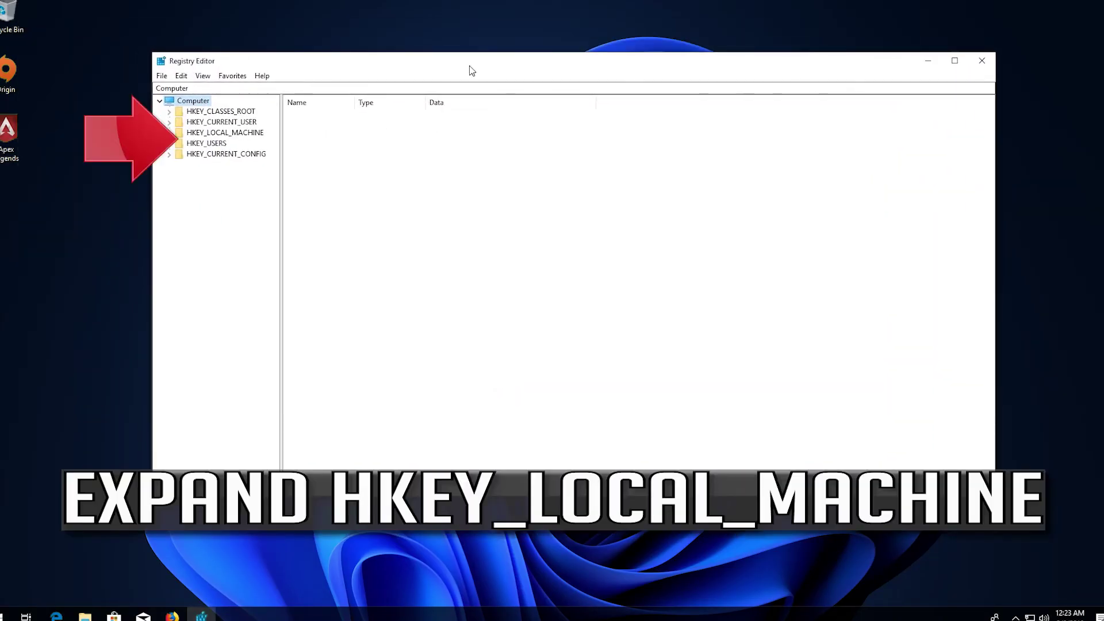
pyautogui.click(169, 133)
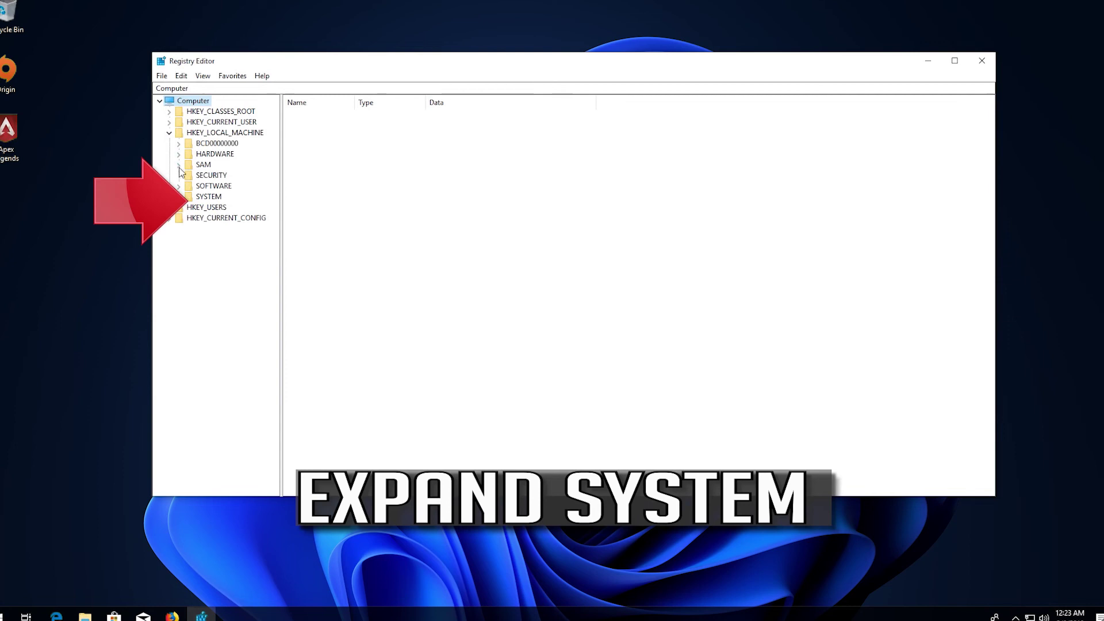
pyautogui.click(178, 197)
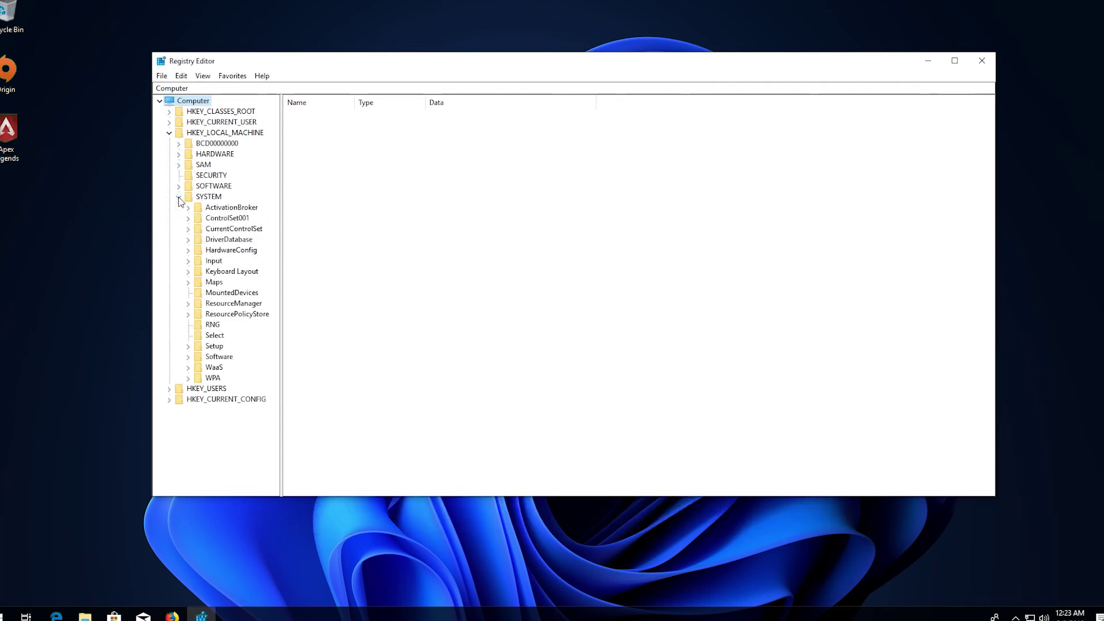
pyautogui.click(235, 230)
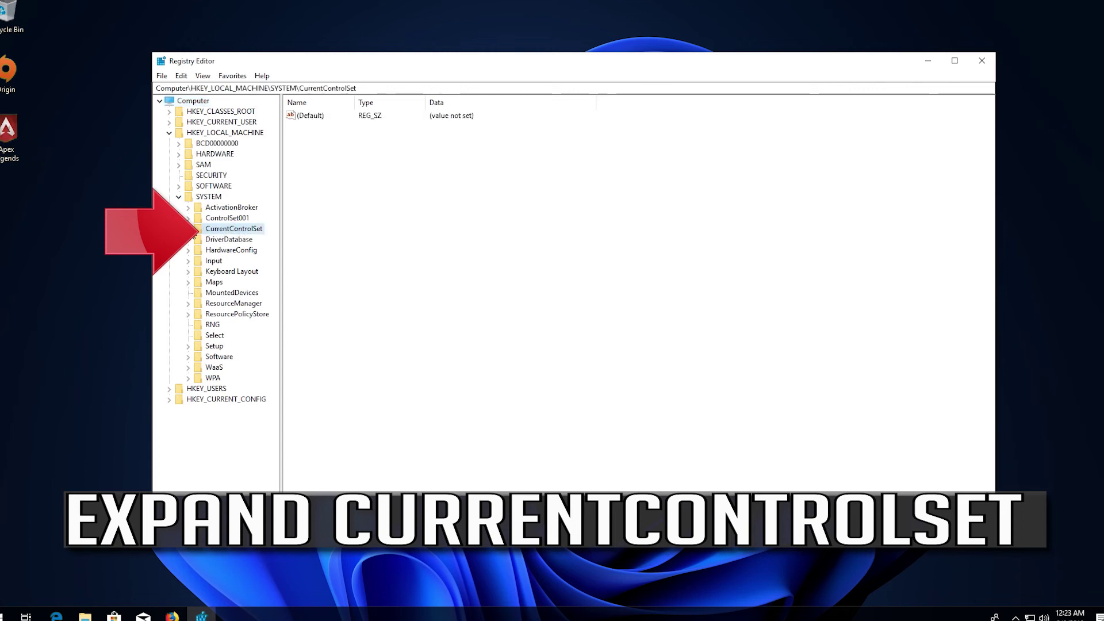
pyautogui.click(189, 230)
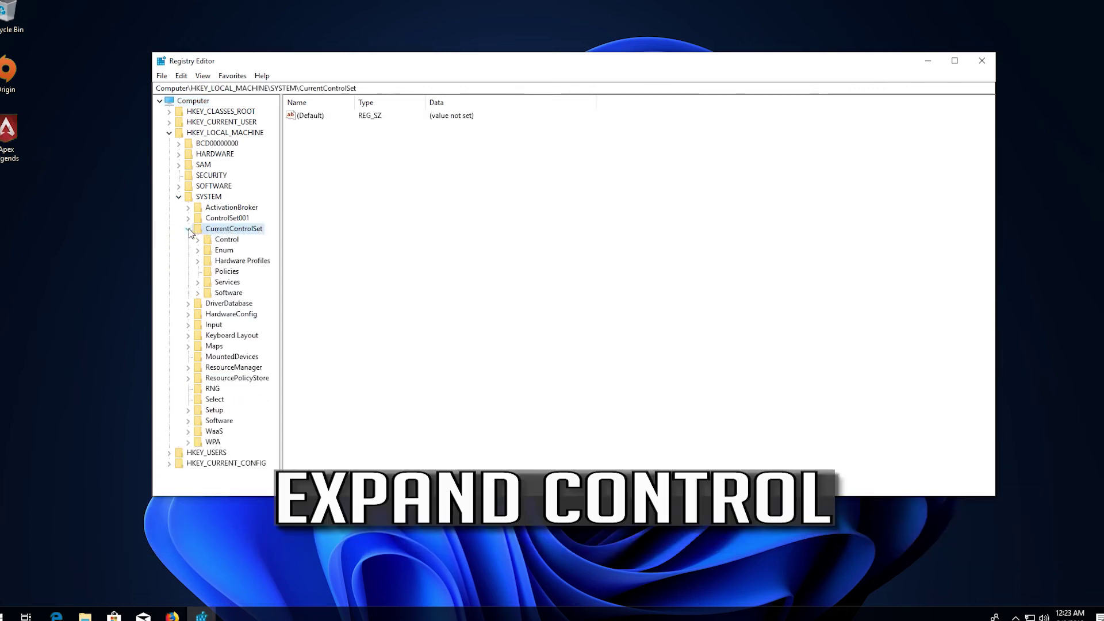
pyautogui.click(197, 239)
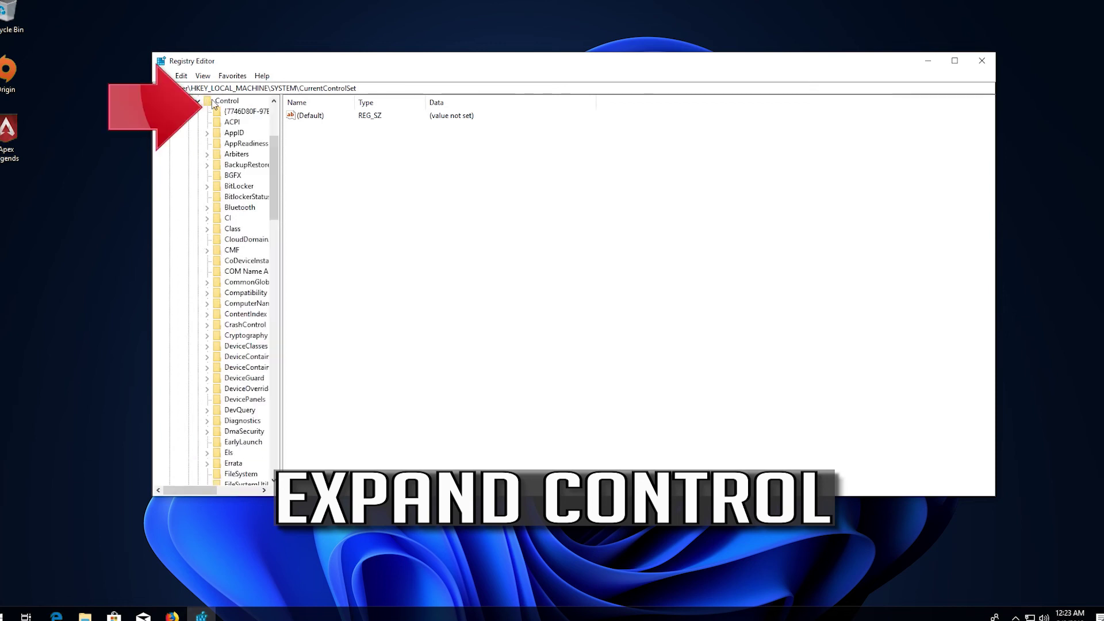
pyautogui.scroll(-3, 208, 105)
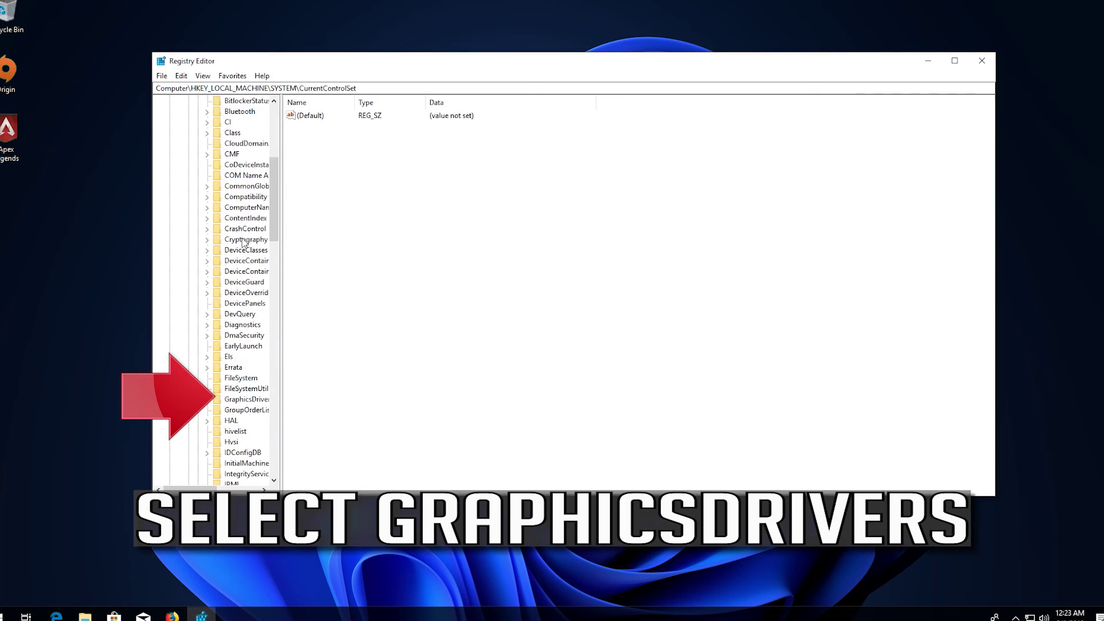
pyautogui.click(233, 400)
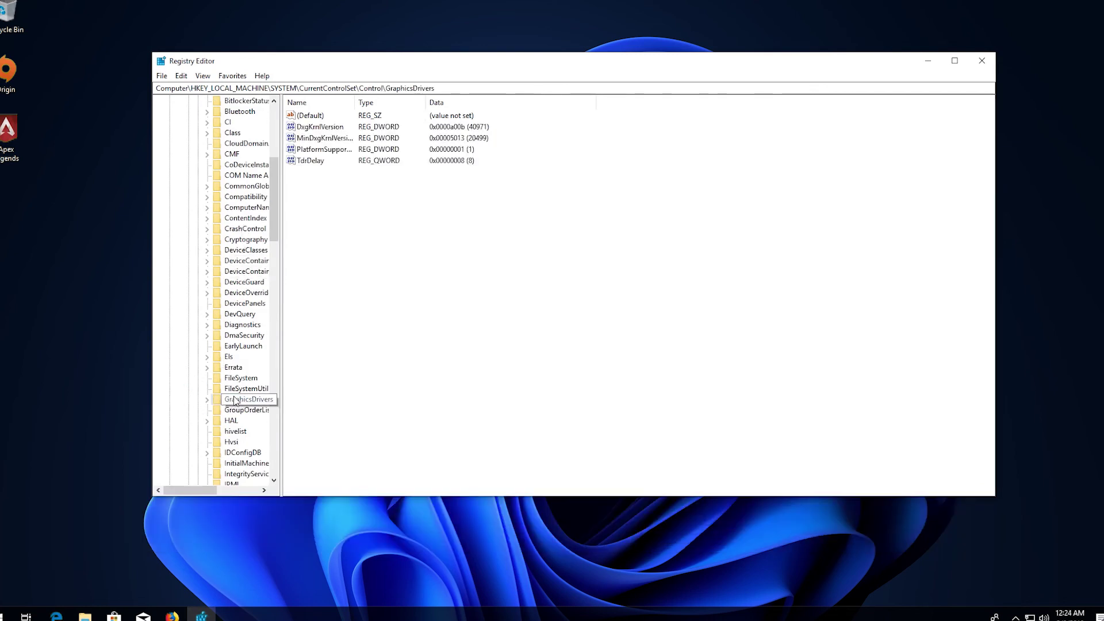
# - Delete and confirm removing TdrDelay, leaving (Default), DxgKrnlVersion, MinDxgKrnlVersion and PlatformSupport
pyautogui.click(300, 164)
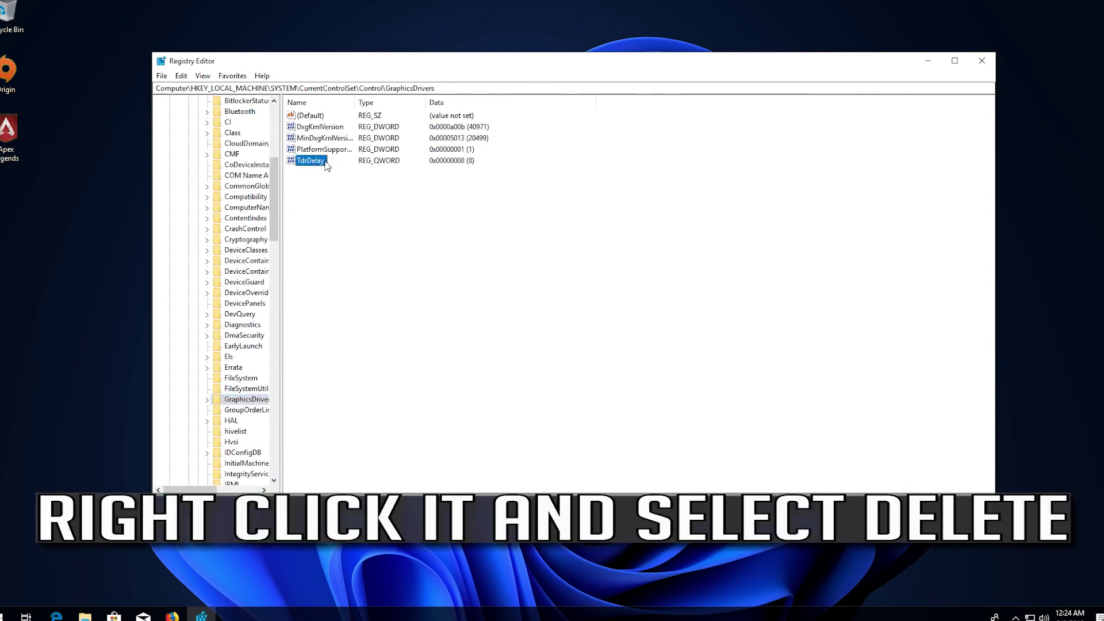
pyautogui.rightClick(326, 167)
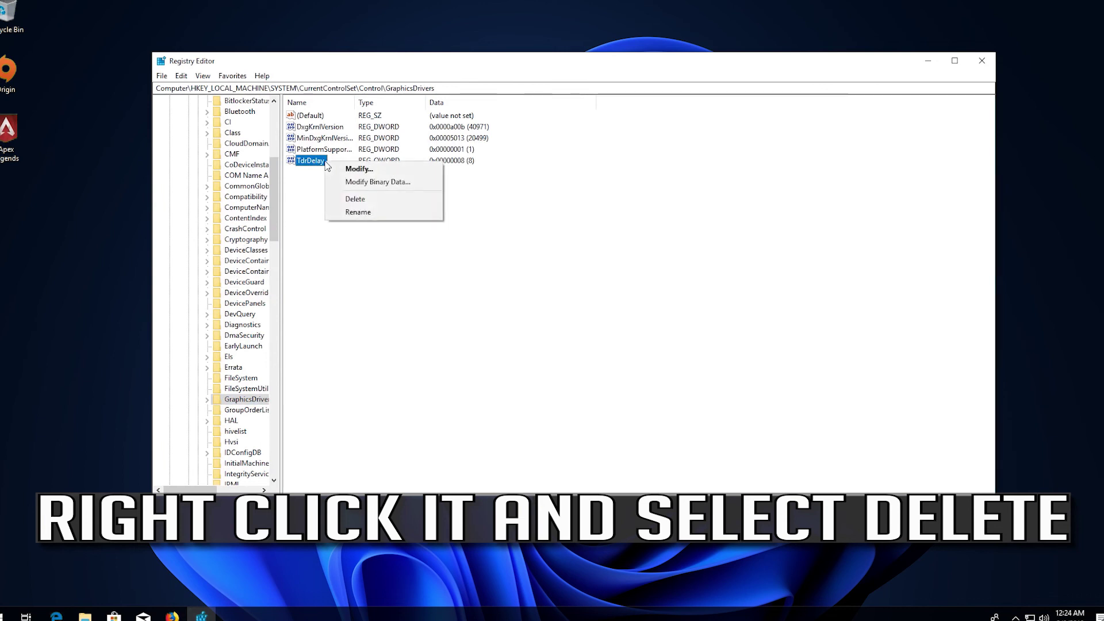
pyautogui.click(378, 199)
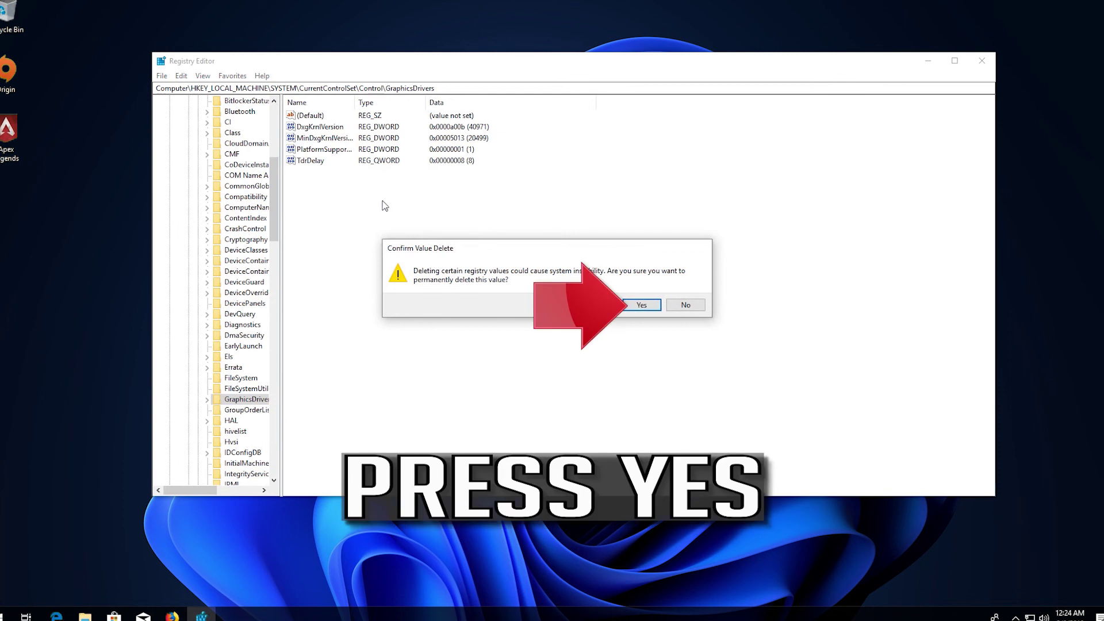
pyautogui.click(641, 306)
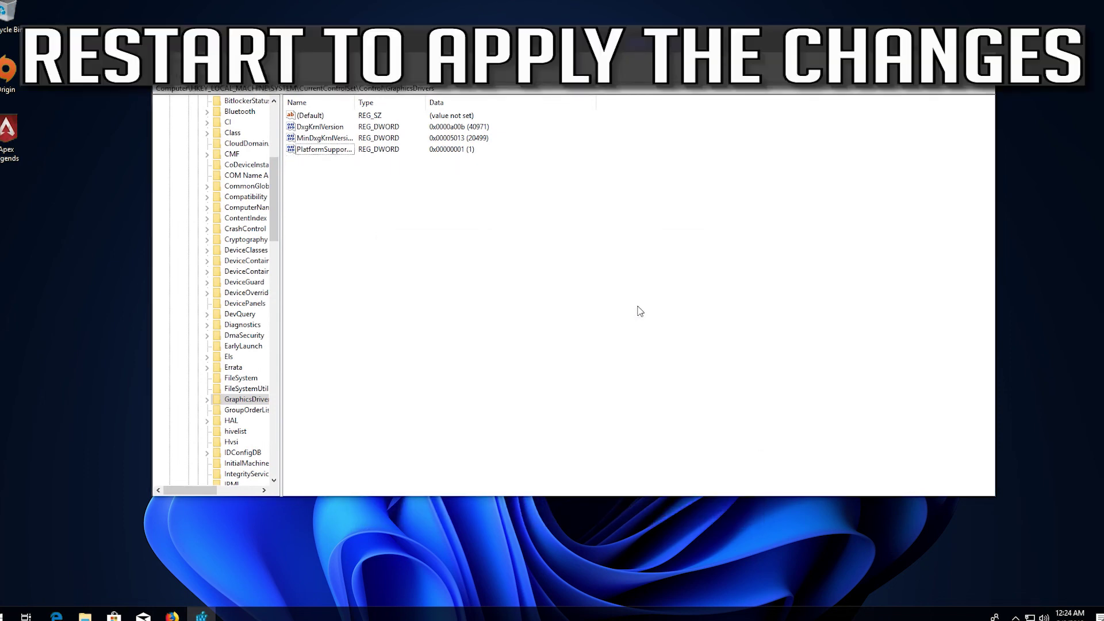